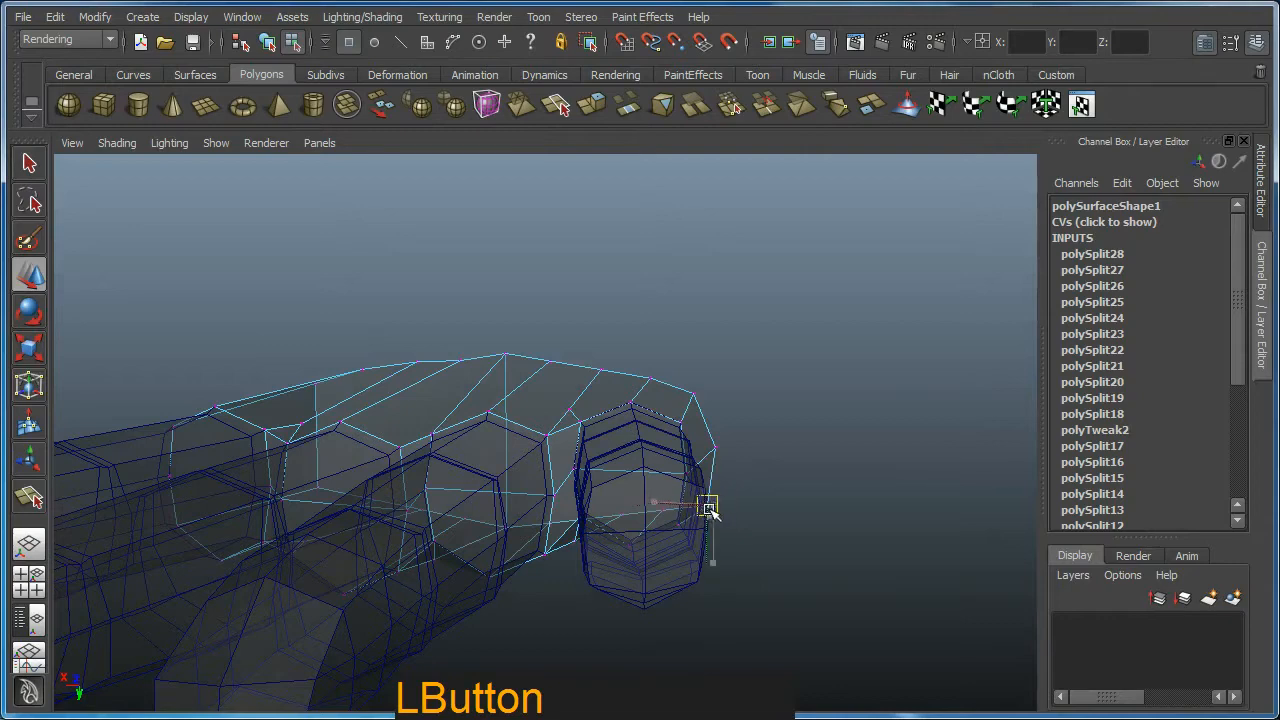
Reposition the middle vertex on the palm's wrist-end edge to smooth the outline
alt+drag(671, 415, 716, 436)
click(469, 349)
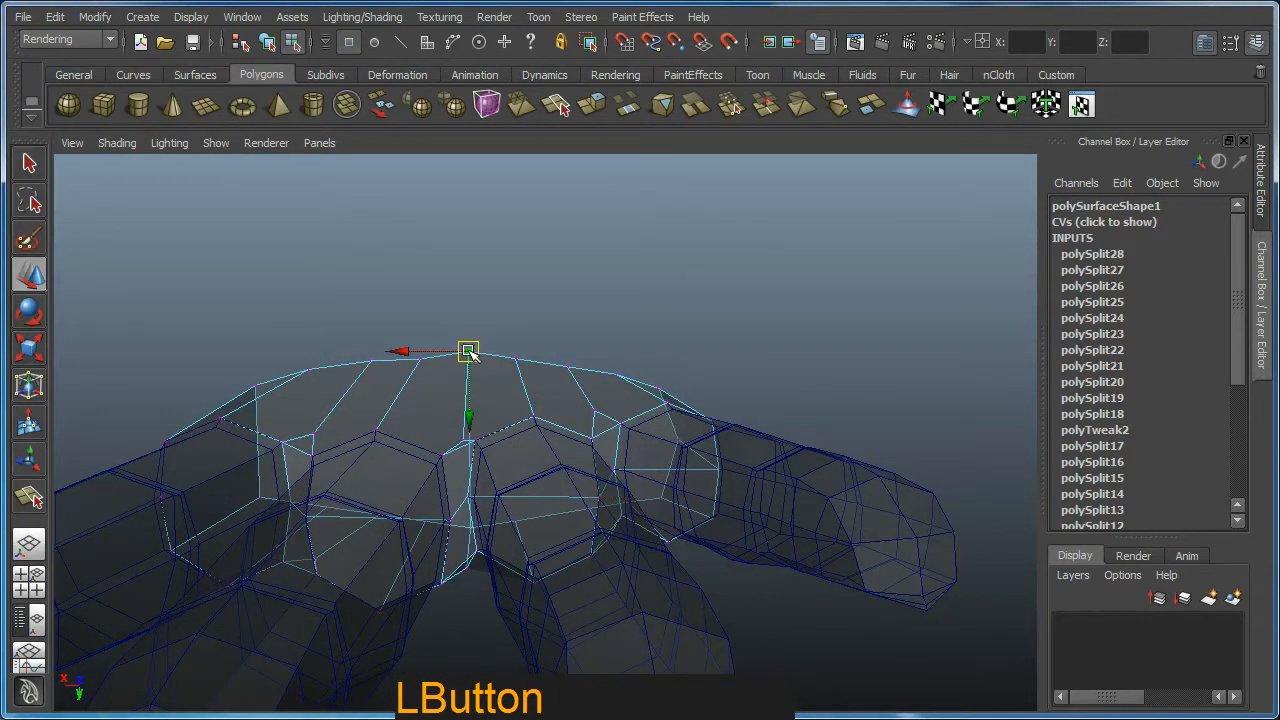
alt+middle_drag(466, 360, 498, 362)
alt+drag(498, 362, 463, 368)
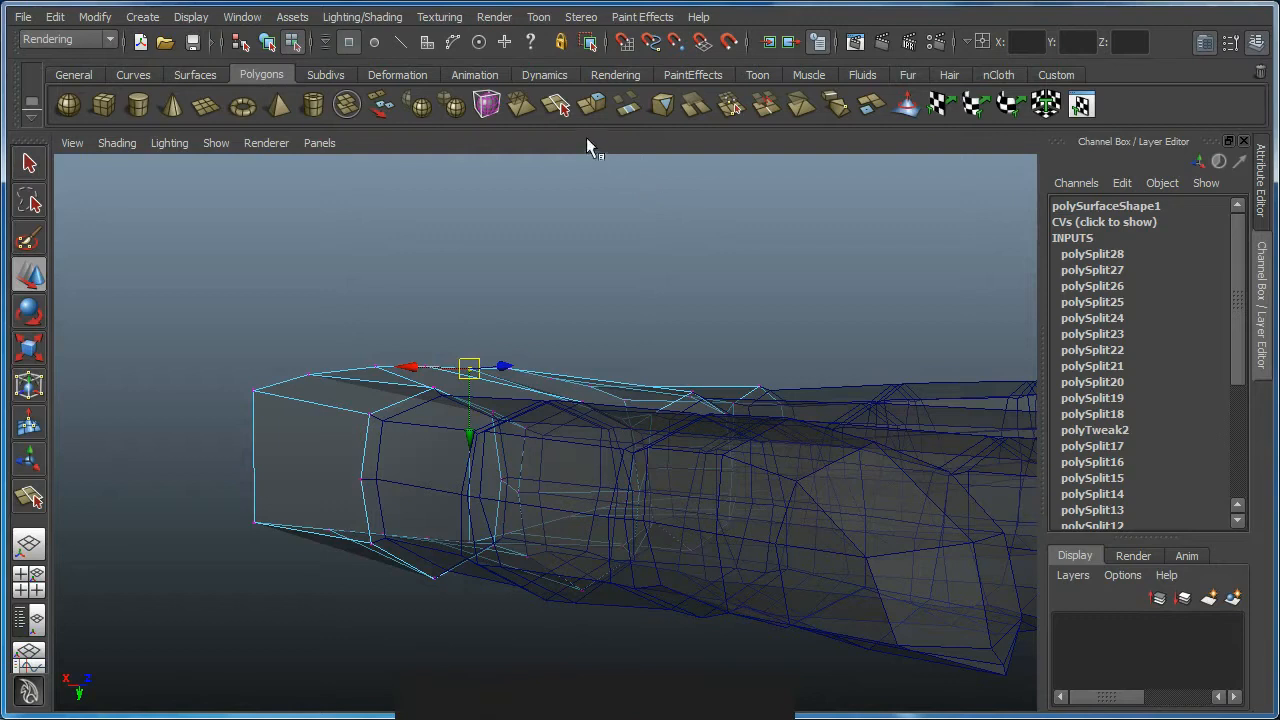
Split the palm's index-finger side face lengthwise through the middle, from the wrist edge to the finger base
click(558, 107)
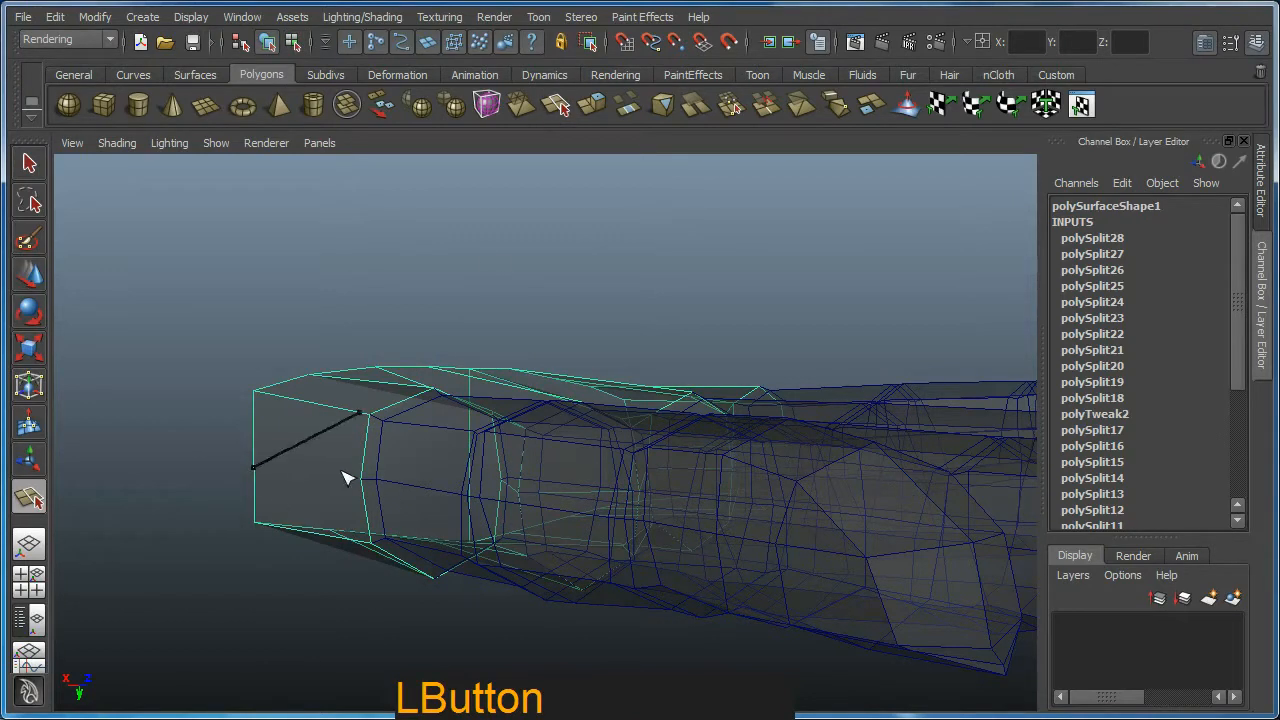
alt+drag(365, 487, 378, 510)
key(w)
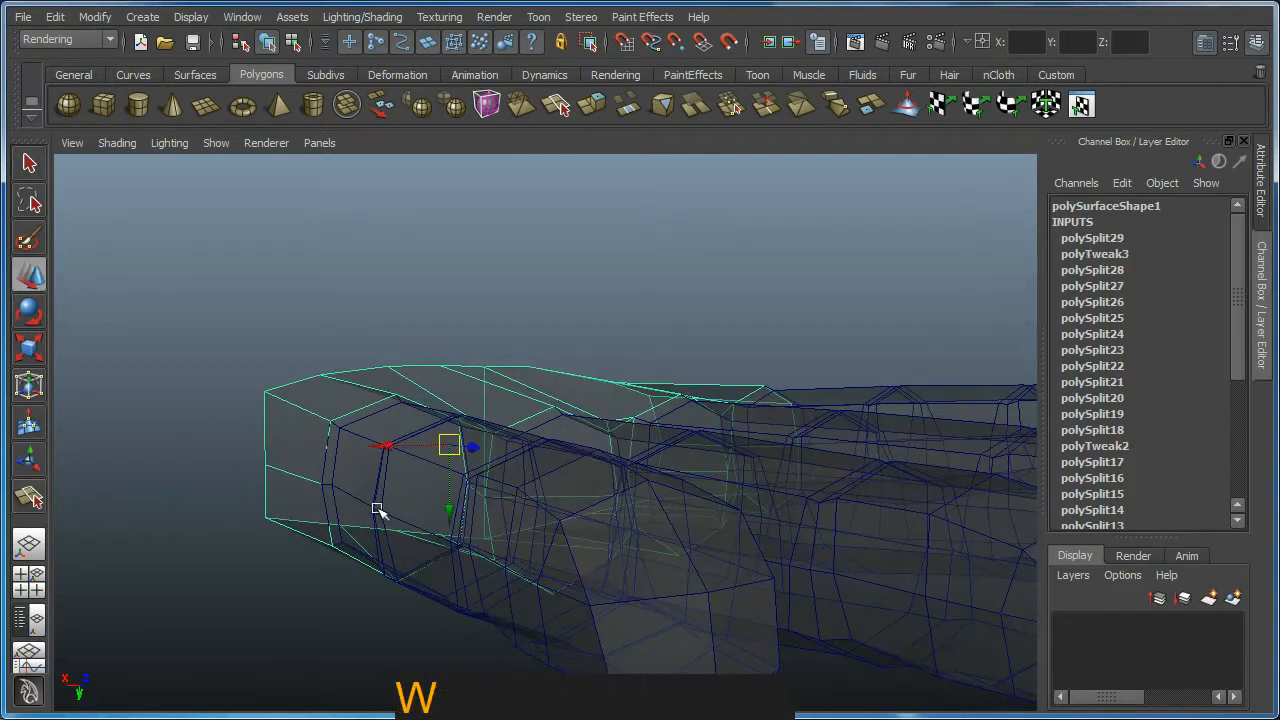
alt+click(284, 475)
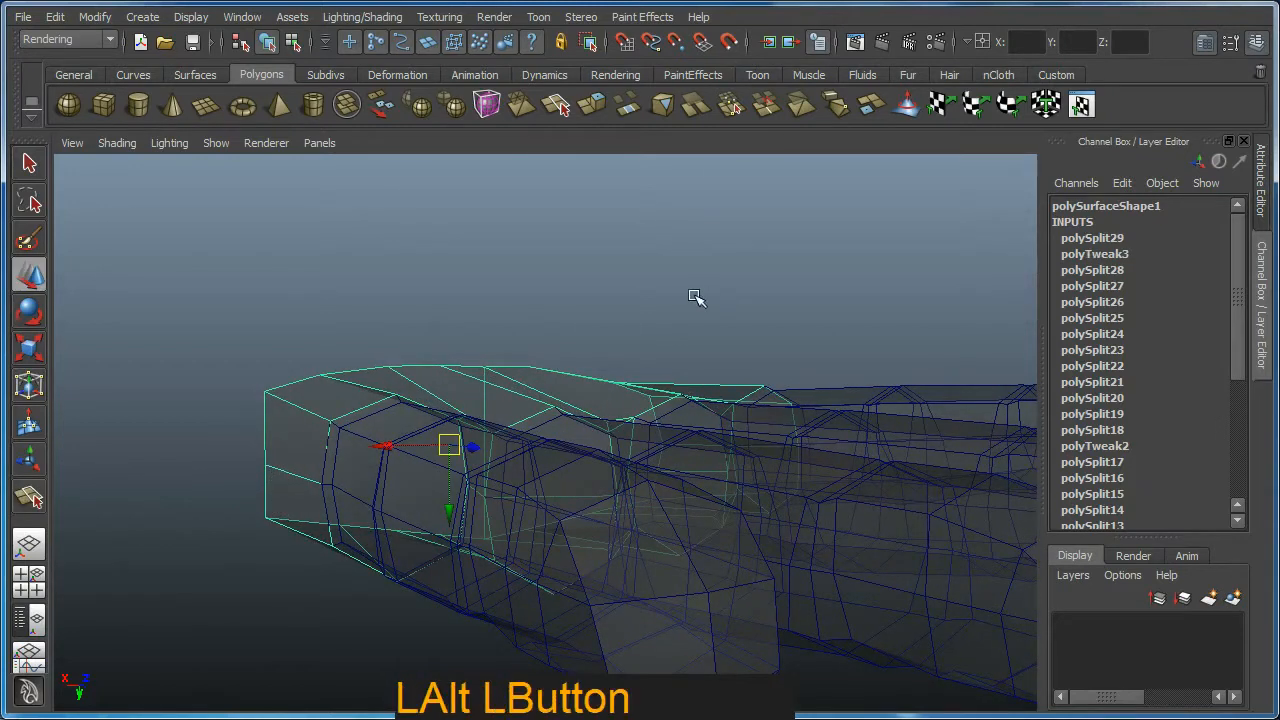
Move the vertices at the wrist end of the index-finger side outward to round the palm's side
key(F9)
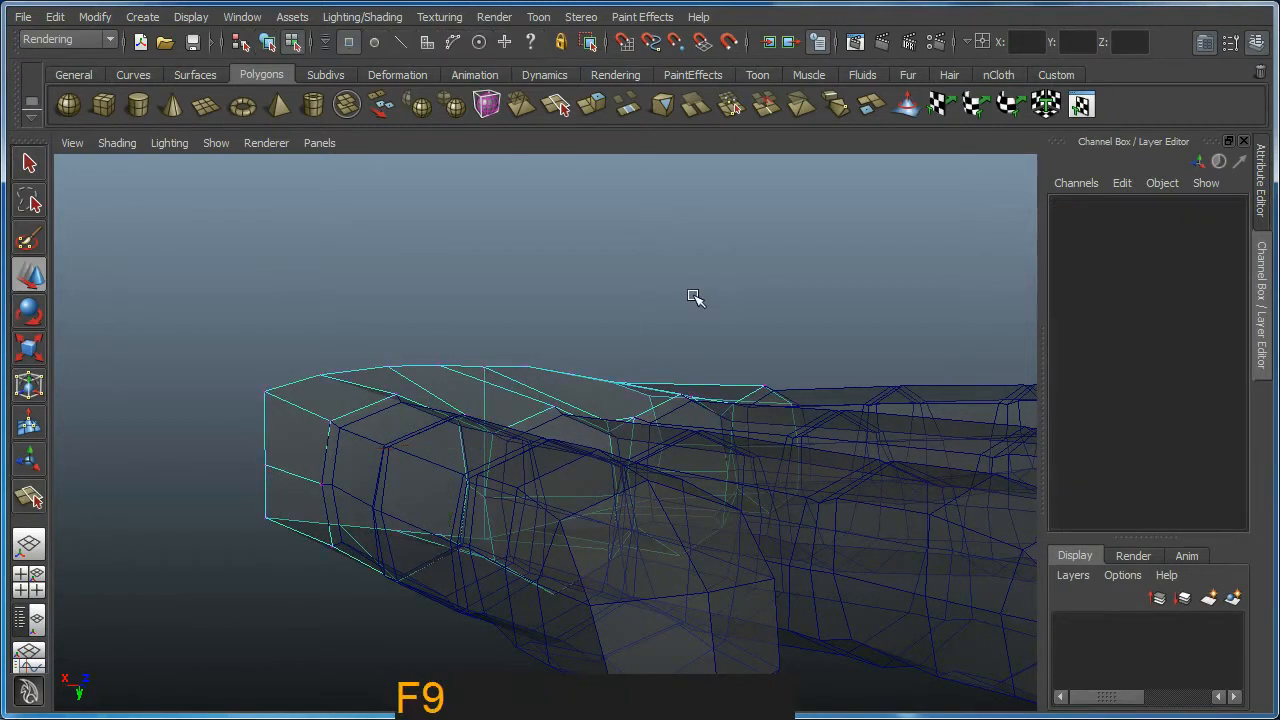
alt+drag(280, 402, 271, 391)
click(279, 393)
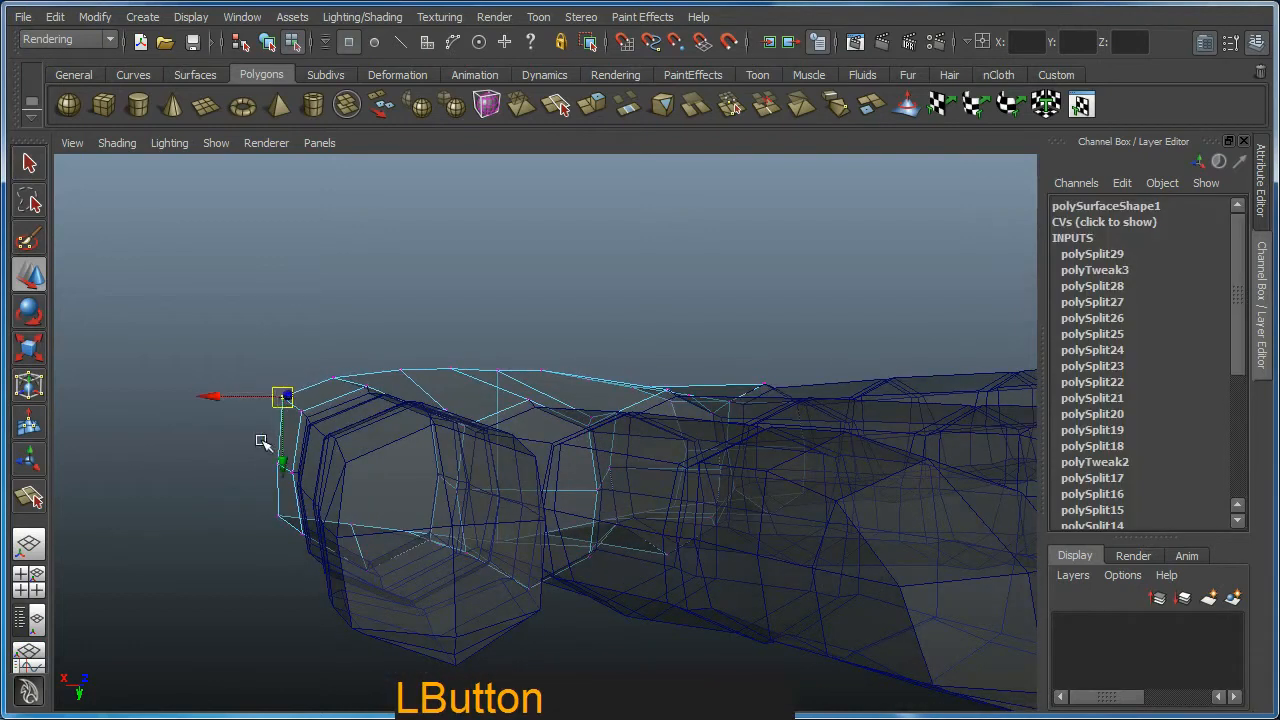
drag(284, 470, 274, 459)
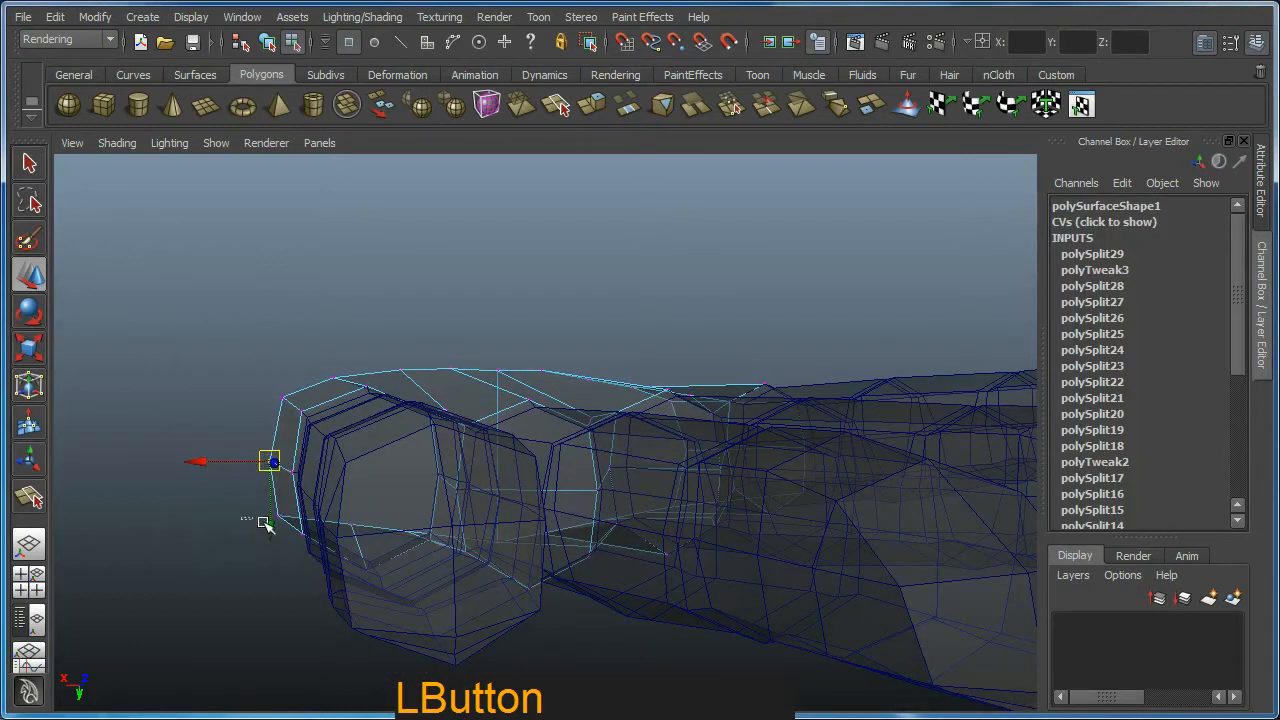
drag(277, 518, 541, 298)
mouse_move(616, 288)
mouse_down()
mouse_move(593, 307)
mouse_move(609, 305)
mouse_up()
Adjust the upper corner vertex of the wrist outline on the index-finger side
alt+drag(824, 315, 774, 345)
alt+drag(822, 338, 790, 368)
alt+drag(648, 346, 293, 345)
alt+middle_drag(293, 345, 346, 347)
click(333, 355)
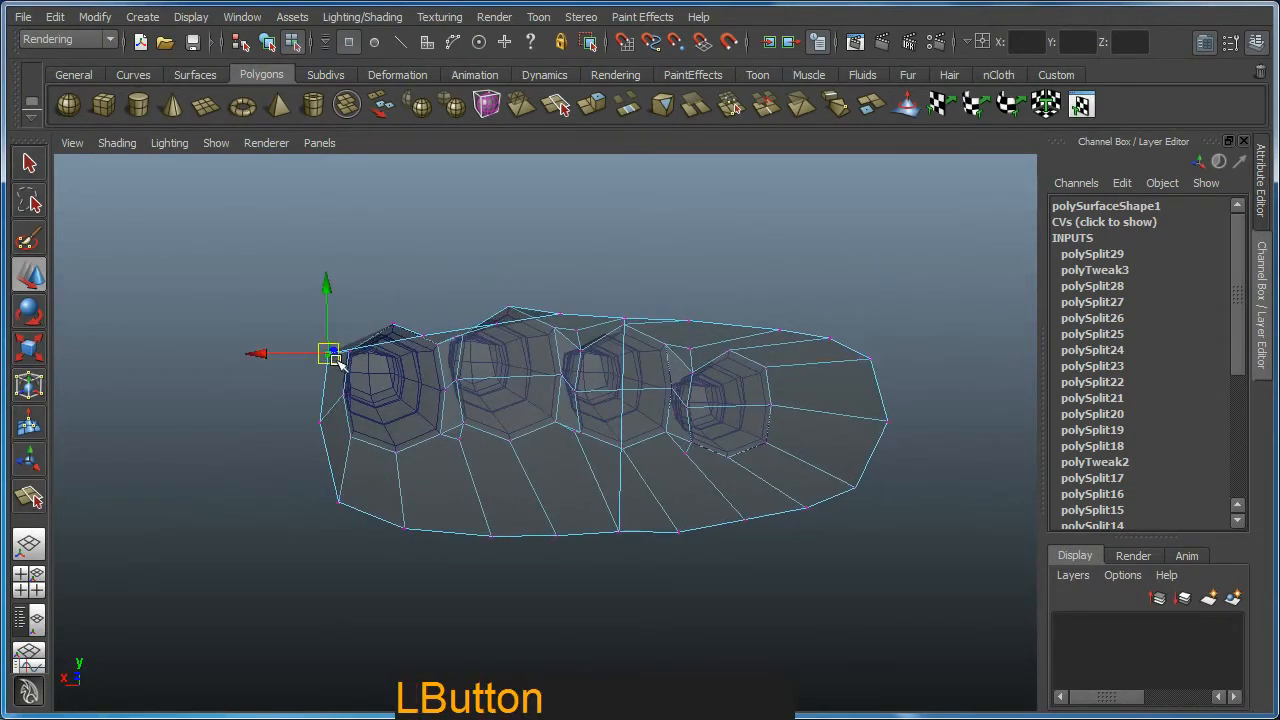
alt+drag(343, 365, 570, 470)
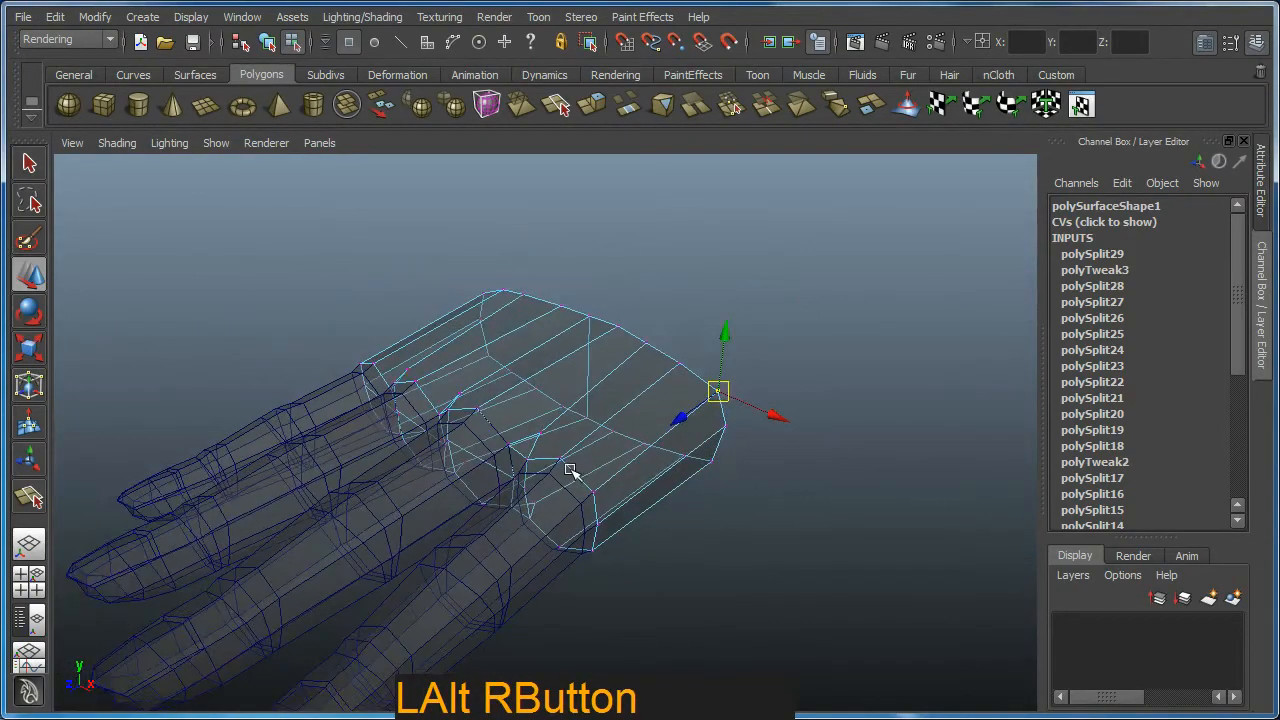
Return to object mode, turn off X-ray shading and inspect the solid hand from several sides
key(F8)
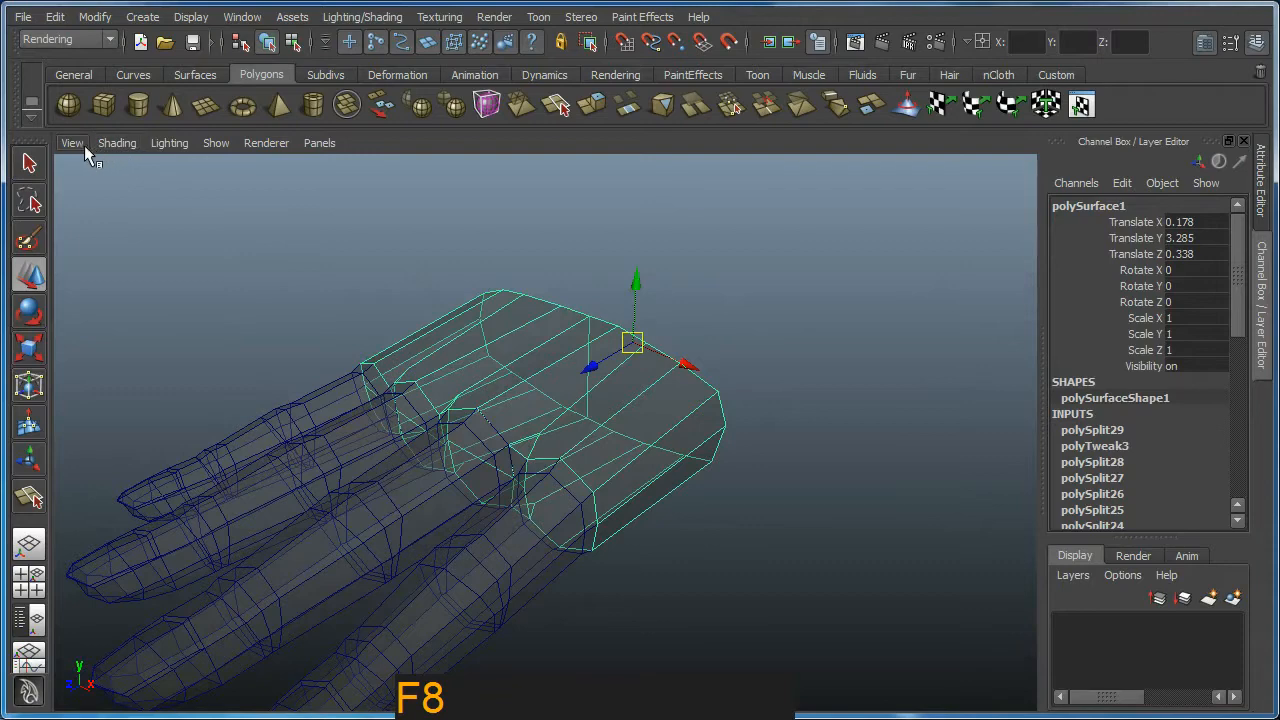
click(110, 143)
click(135, 334)
alt+drag(674, 405, 692, 352)
click(706, 448)
alt+middle_drag(698, 440, 771, 386)
alt+drag(771, 386, 587, 259)
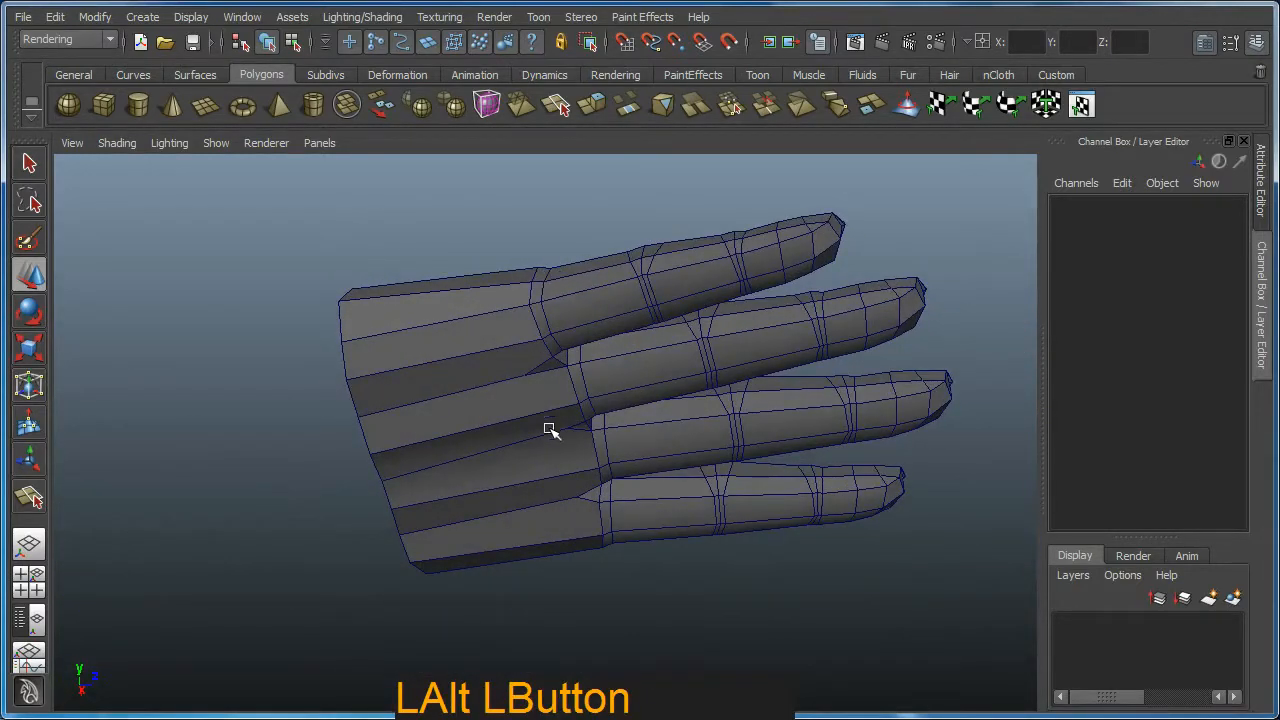
alt+drag(576, 525, 611, 443)
Select the palm and set the Split Polygon Tool's magnet tolerance to 0.6849
click(651, 314)
alt+drag(651, 314, 541, 347)
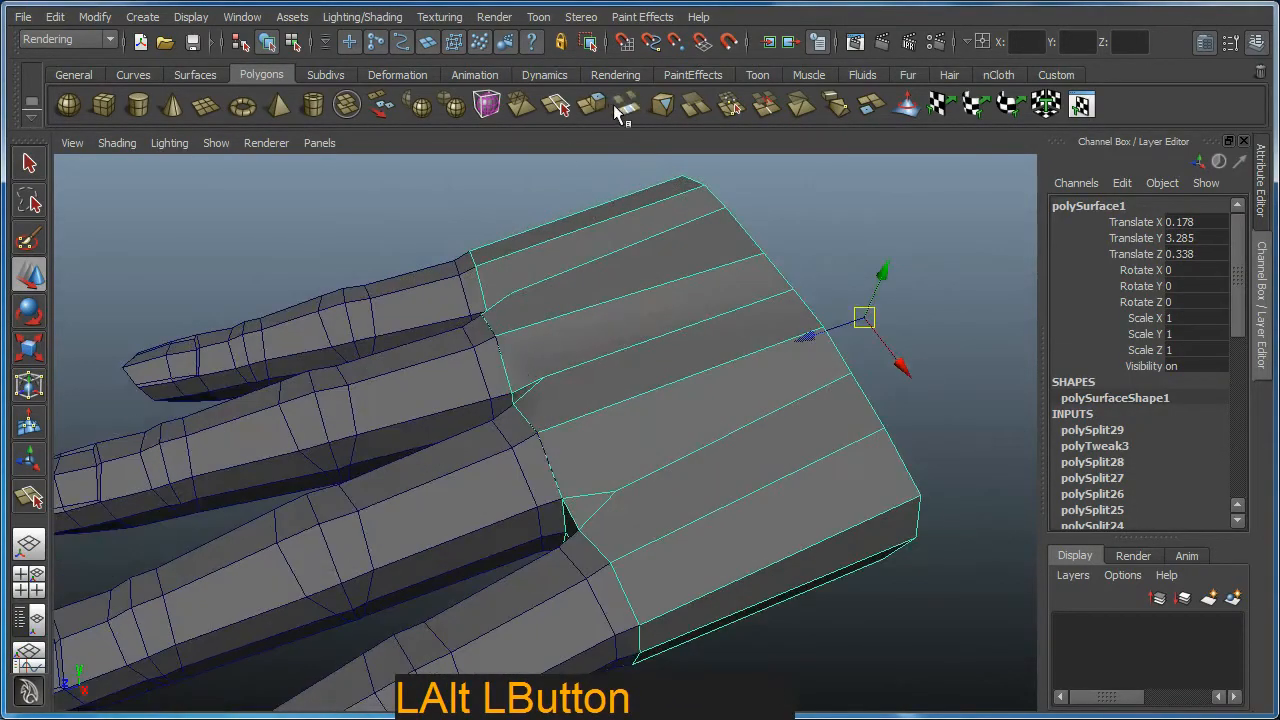
click(558, 104)
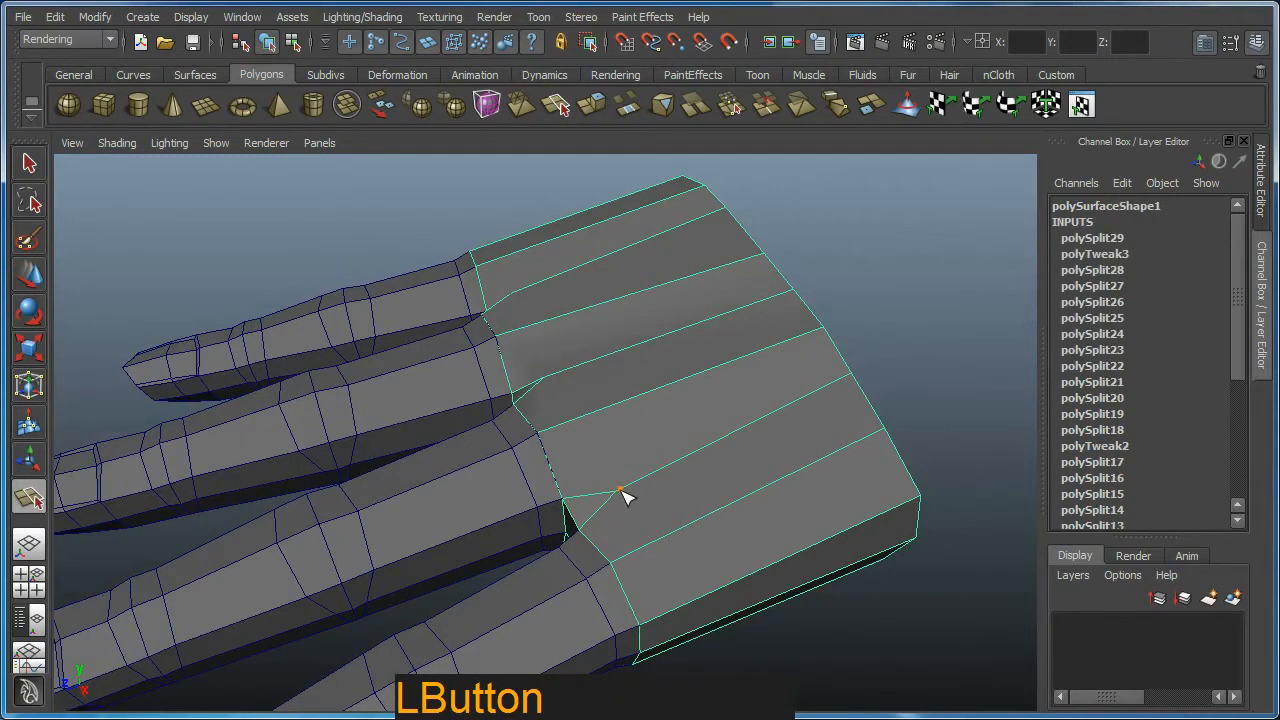
right_drag(620, 462, 579, 5)
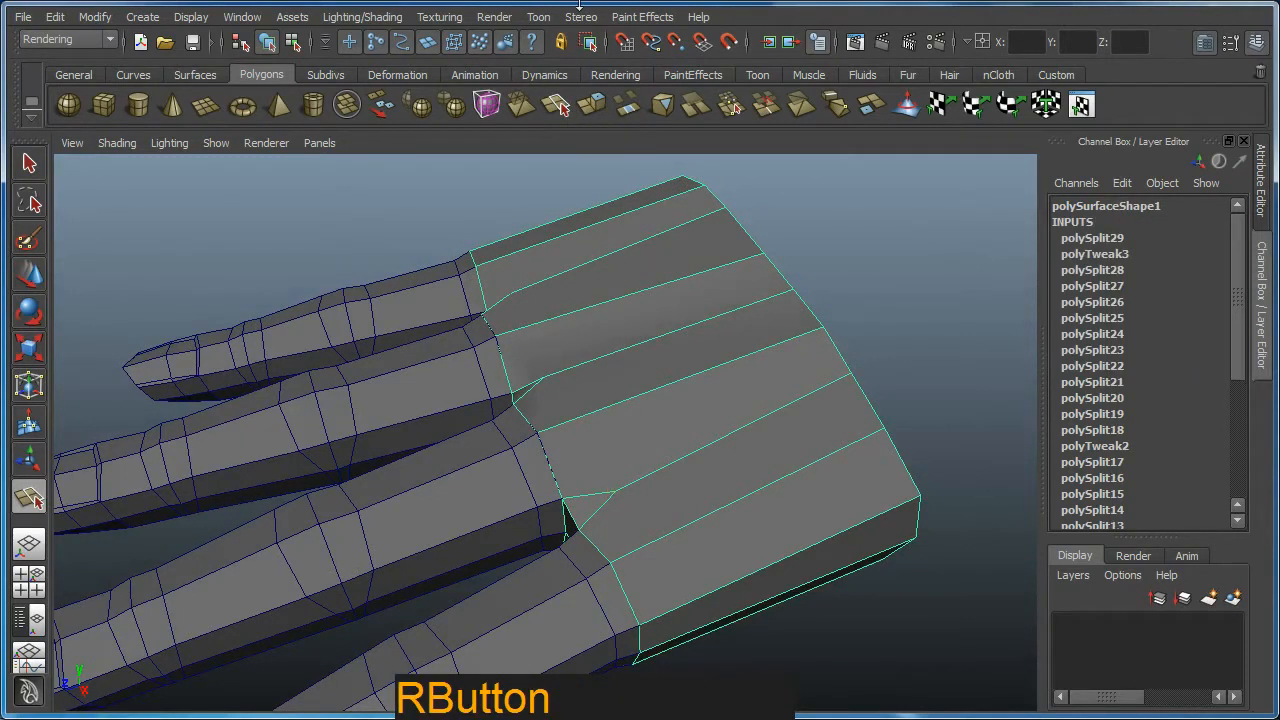
double_click(559, 100)
drag(270, 264, 280, 265)
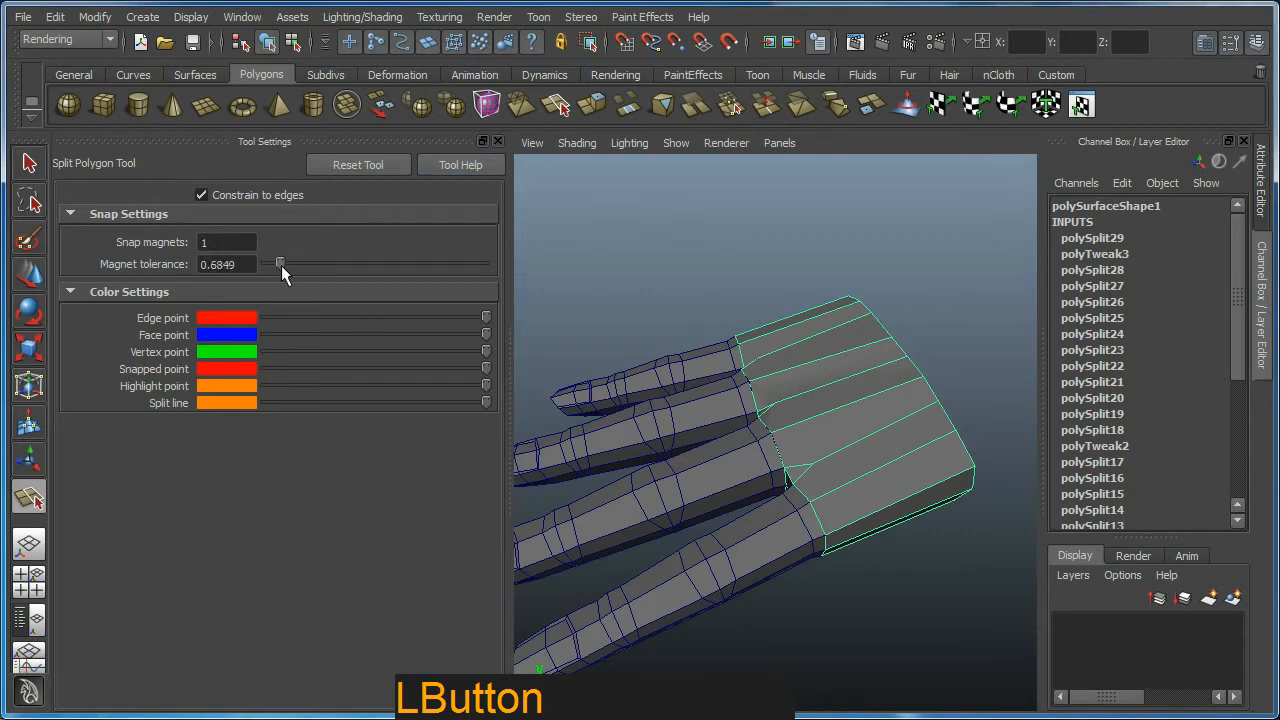
click(498, 141)
Split the back of the palm behind the knuckles, from the index-middle gap vertex to the little-finger side
alt+drag(560, 584, 624, 575)
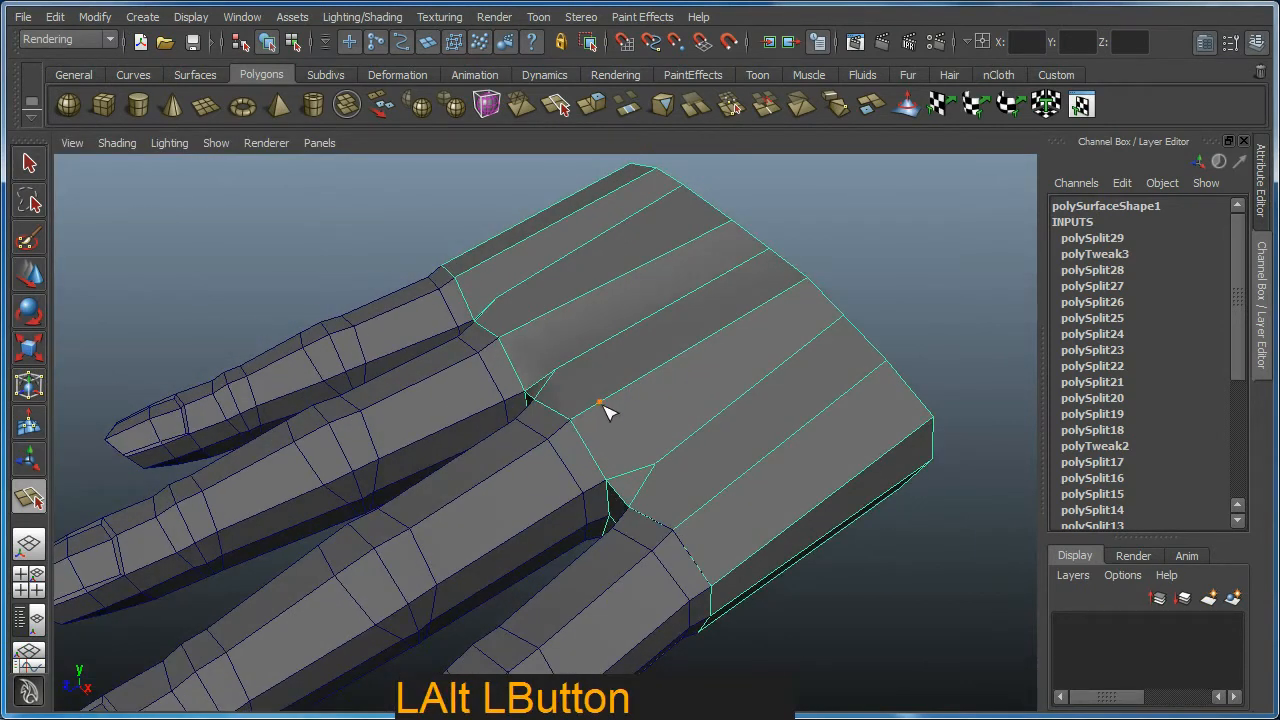
click(656, 464)
click(593, 408)
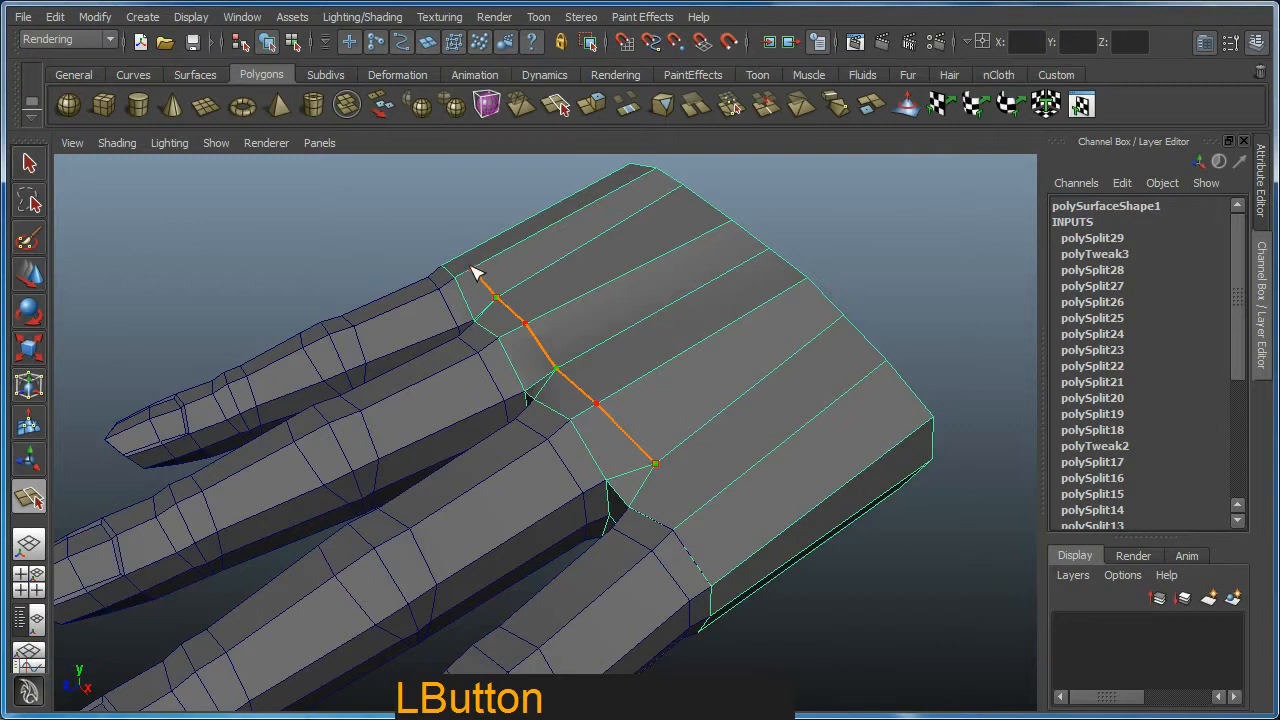
alt+drag(475, 425, 488, 390)
click(533, 405)
key(Return)
Start a second split at the index-middle gap vertex and run it behind the index knuckle around the palm's side
mouse_move(643, 400)
alt+mouse_down()
mouse_move(314, 423)
mouse_move(530, 425)
mouse_move(660, 386)
alt+mouse_up()
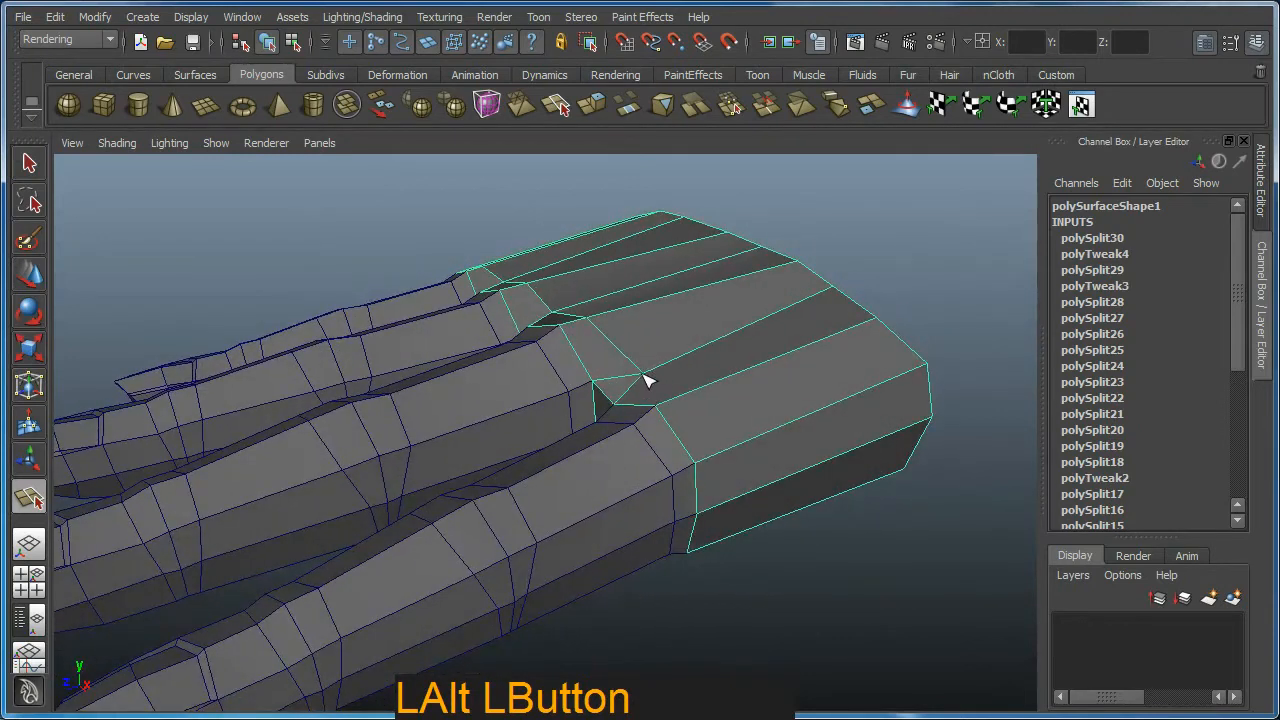
click(643, 376)
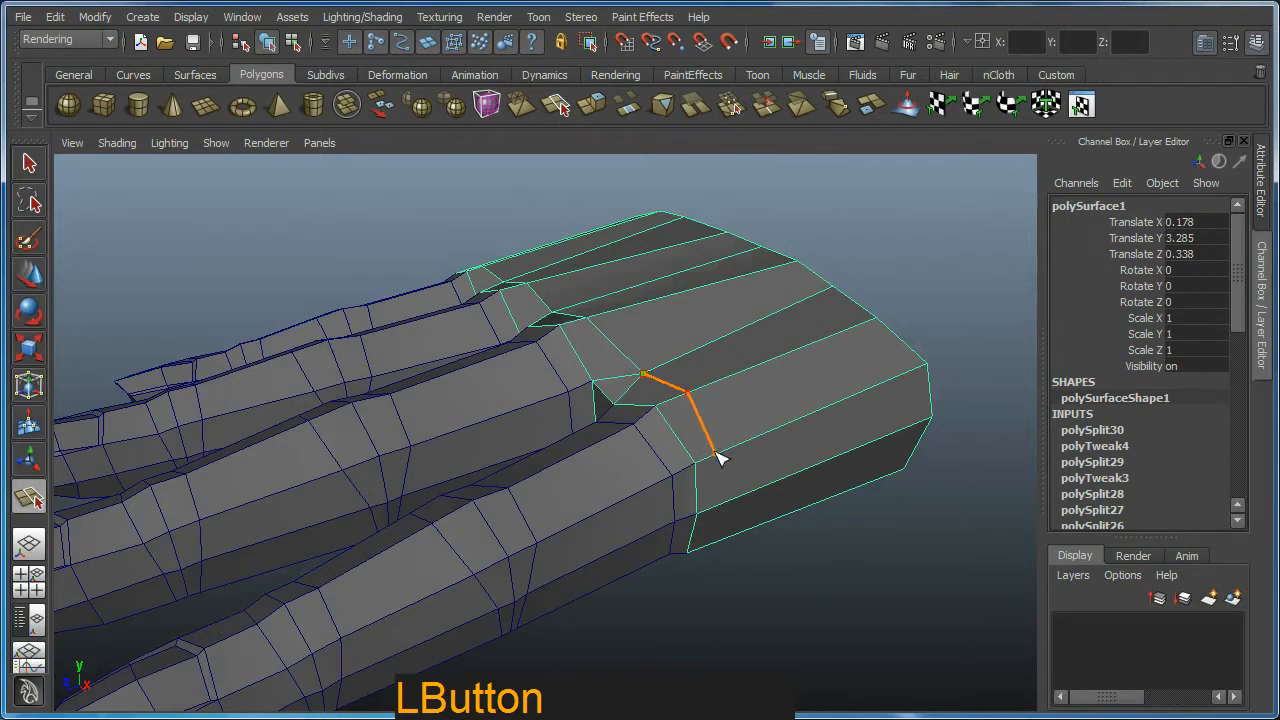
click(715, 540)
alt+drag(722, 548, 668, 490)
alt+middle_drag(668, 490, 692, 588)
alt+drag(692, 588, 669, 491)
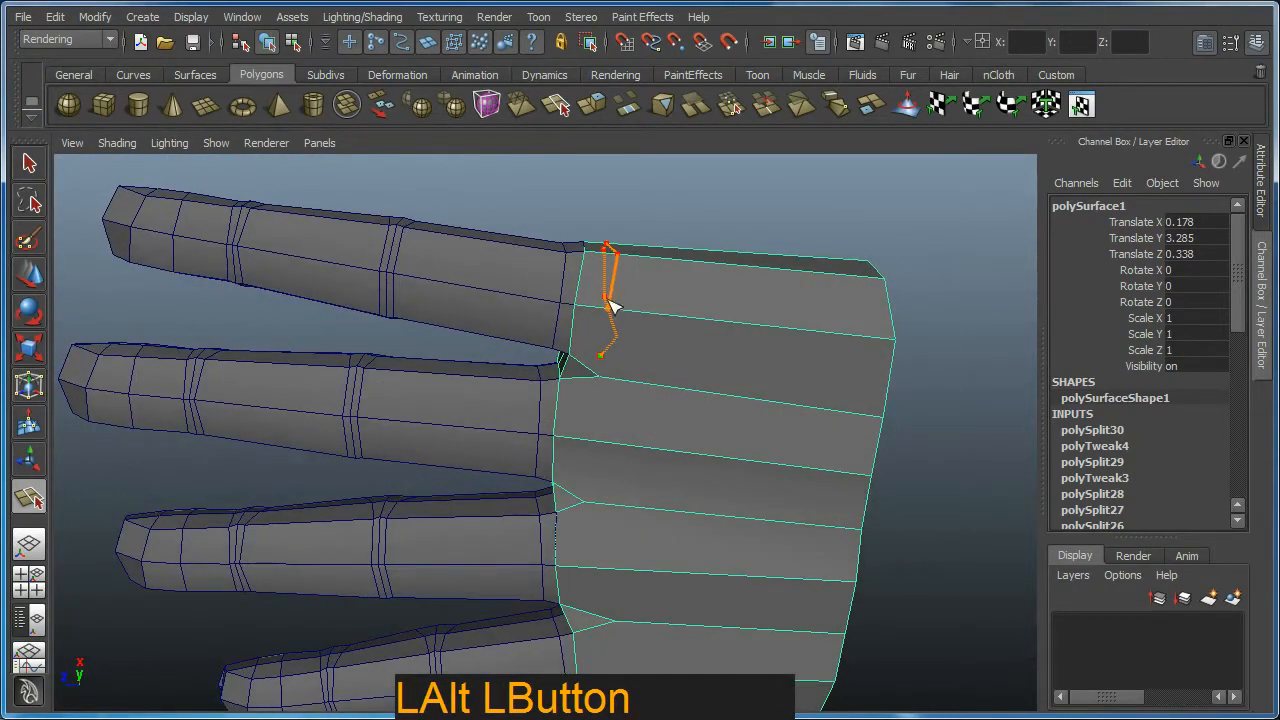
Continue the split across the palm's underside behind all finger bases to the little finger and complete it
click(607, 388)
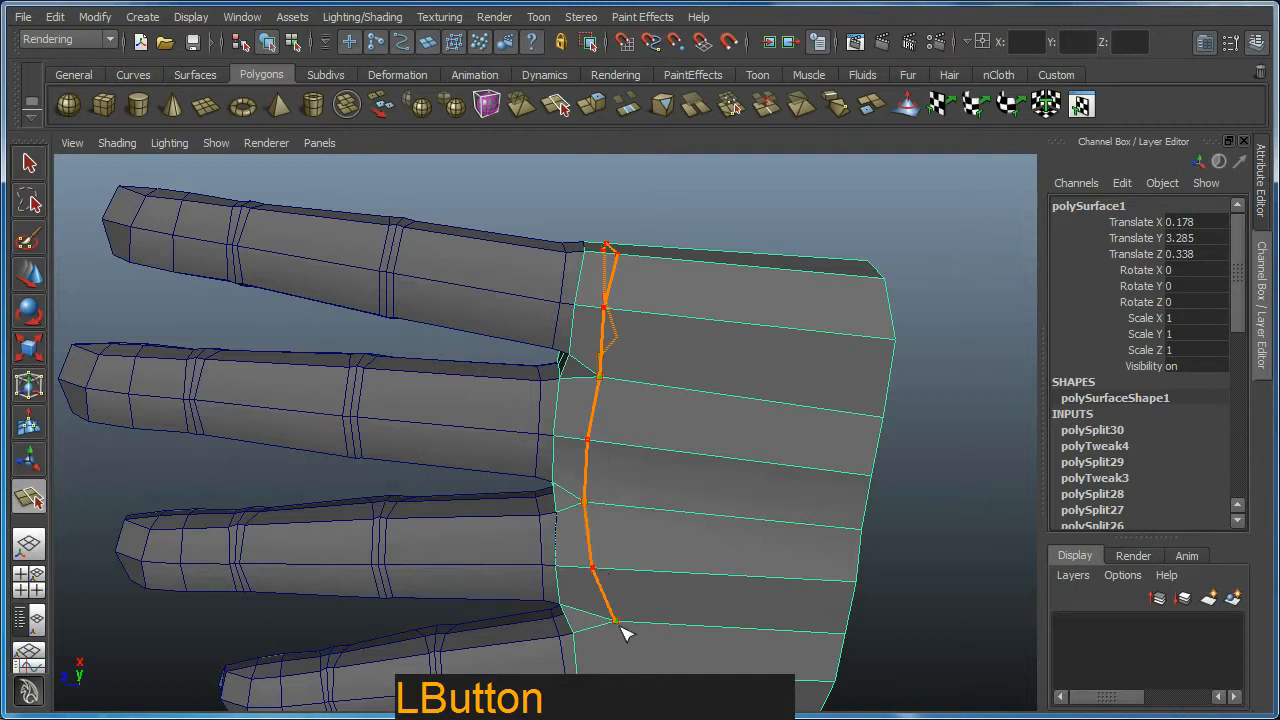
alt+drag(622, 632, 612, 560)
alt+right_drag(612, 560, 605, 531)
click(614, 587)
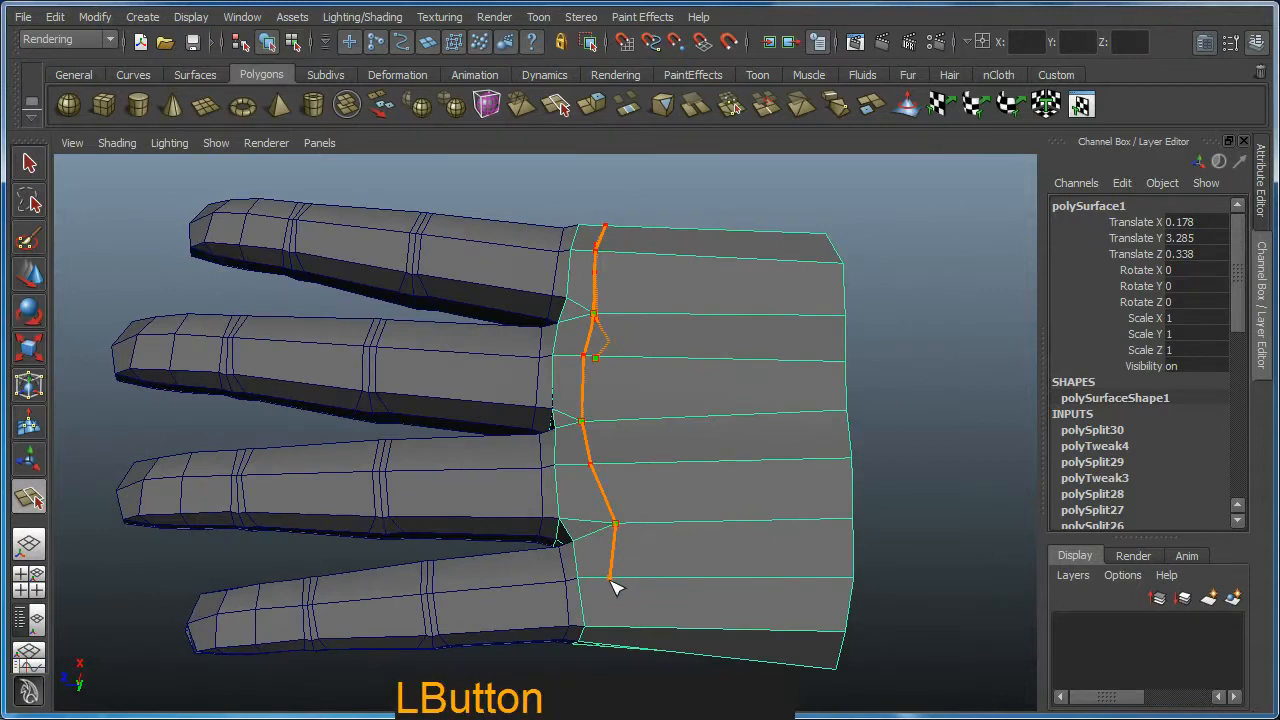
alt+right_drag(622, 632, 609, 566)
alt+drag(609, 566, 623, 529)
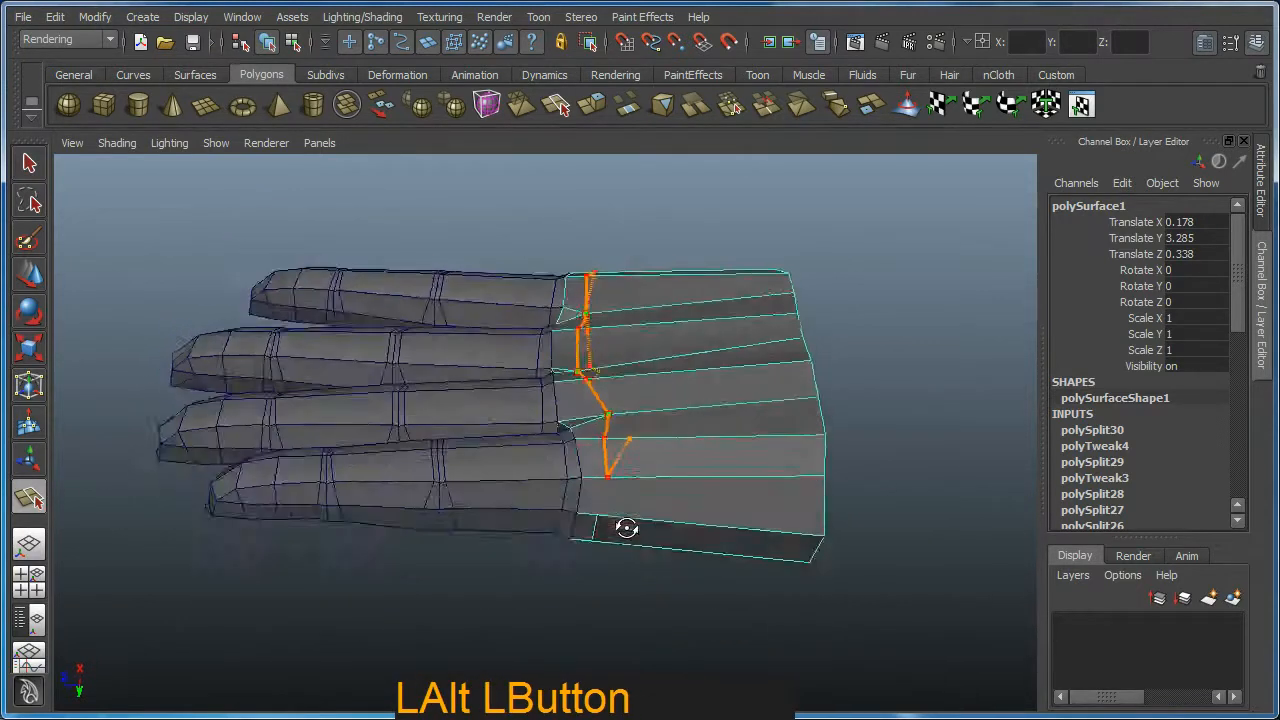
alt+right_drag(623, 529, 644, 531)
right_click(612, 464)
Split the remaining face on the little-finger side to close the edge loop around the palm
alt+drag(609, 466, 620, 466)
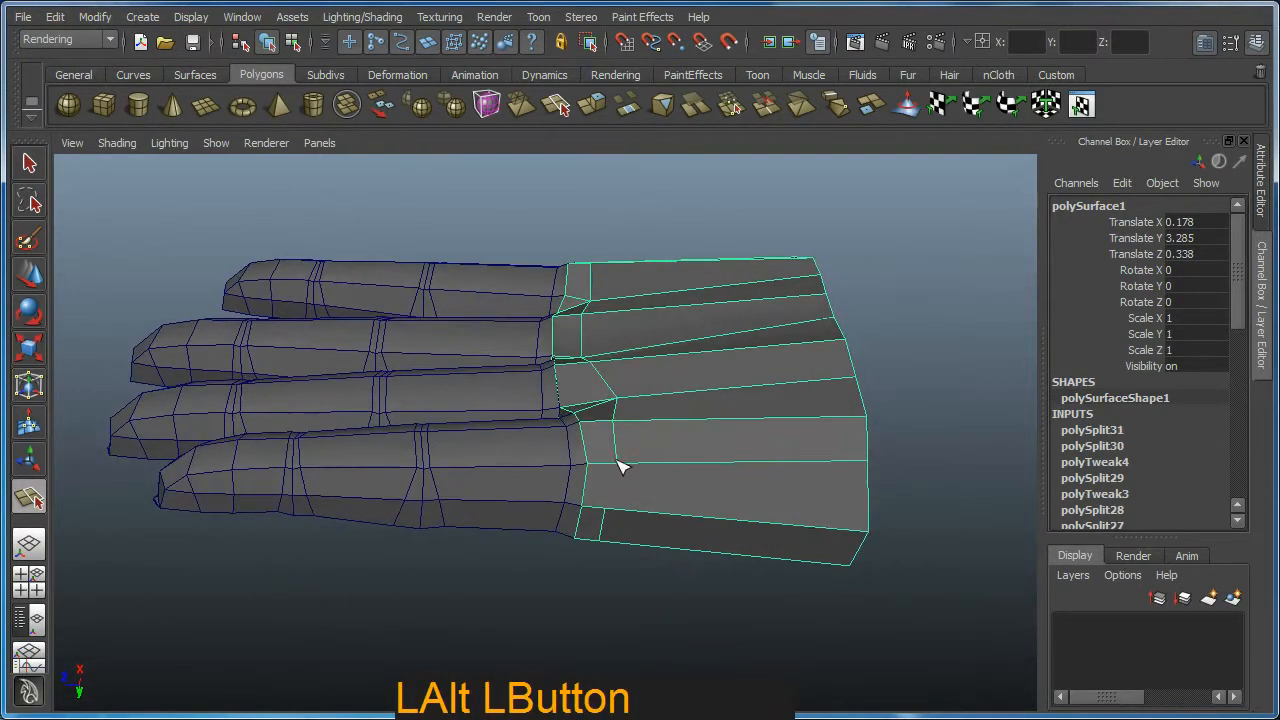
click(615, 464)
right_click(612, 507)
alt+drag(612, 510, 637, 537)
Move the new loop's vertices behind the gaps between the fingers to even out the edge flow
key(w)
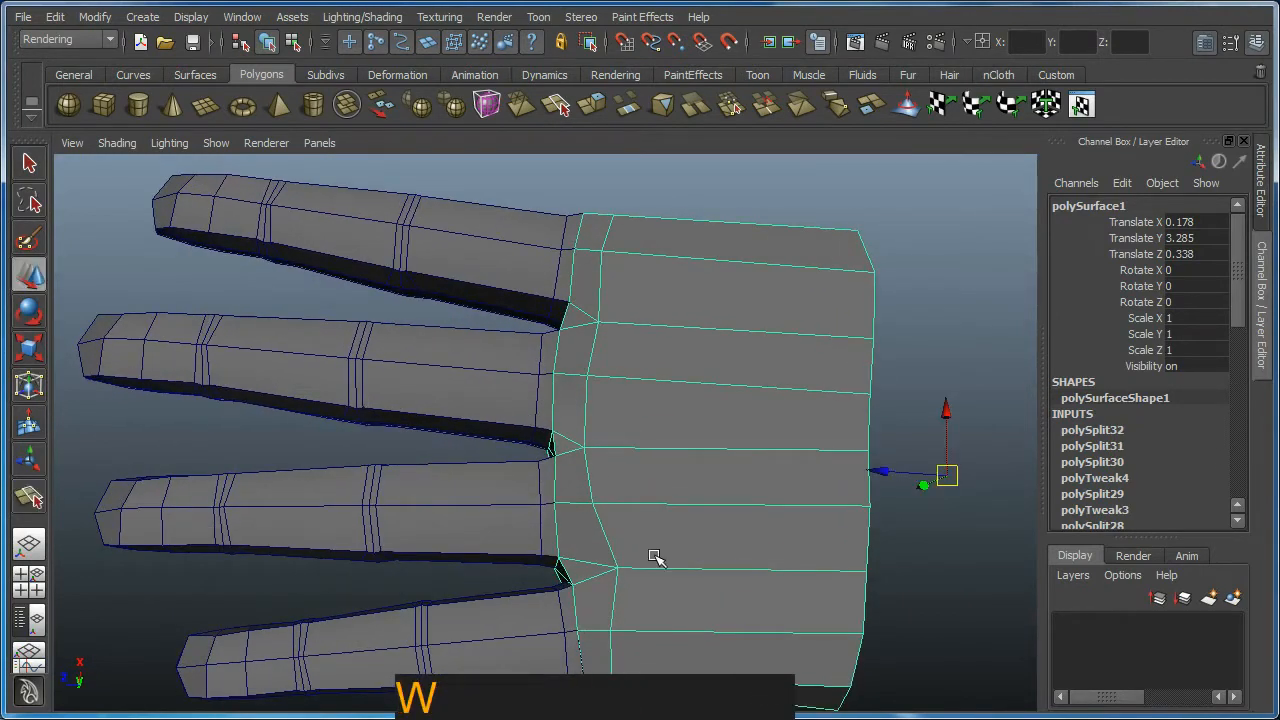
key(F9)
click(610, 570)
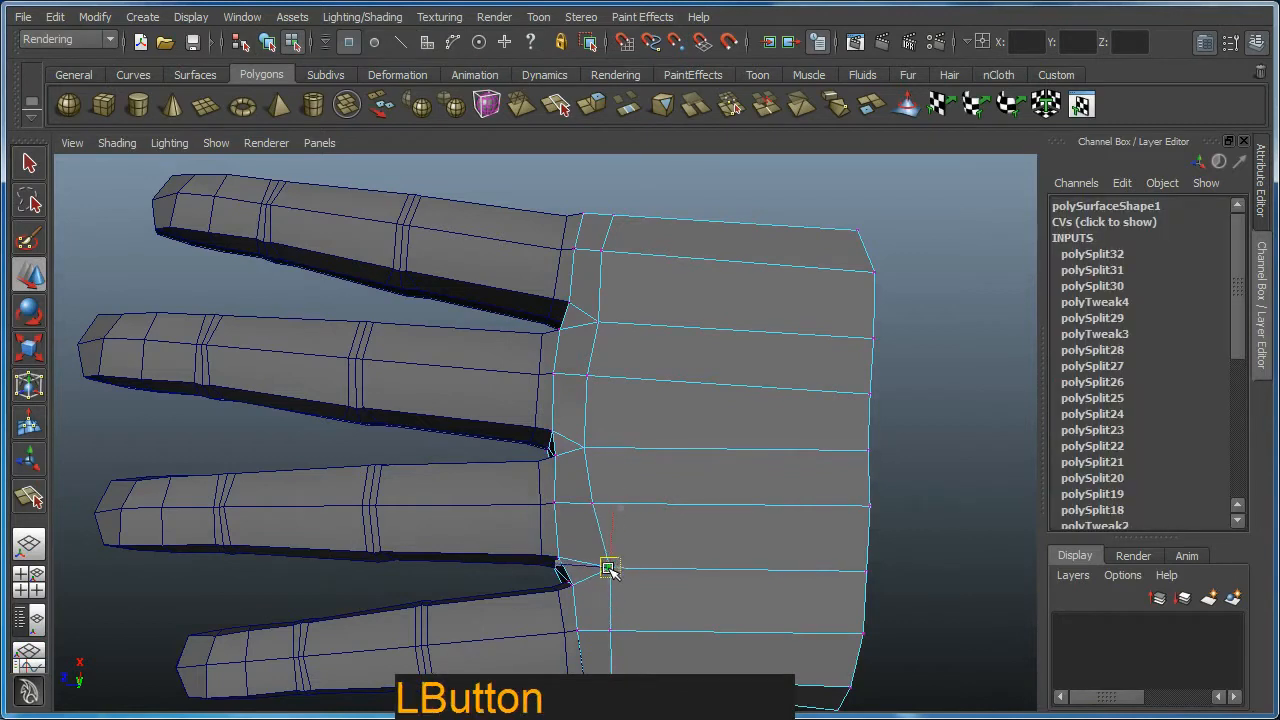
alt+drag(603, 508, 583, 474)
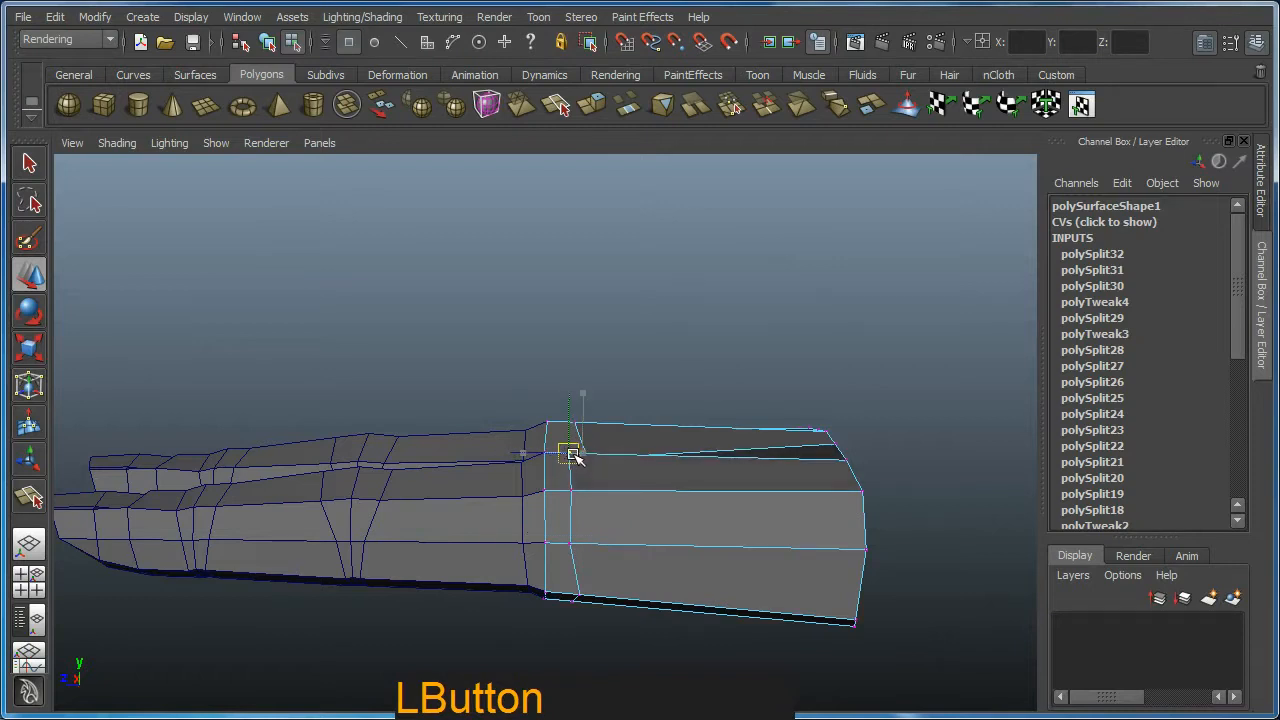
alt+drag(571, 449, 580, 509)
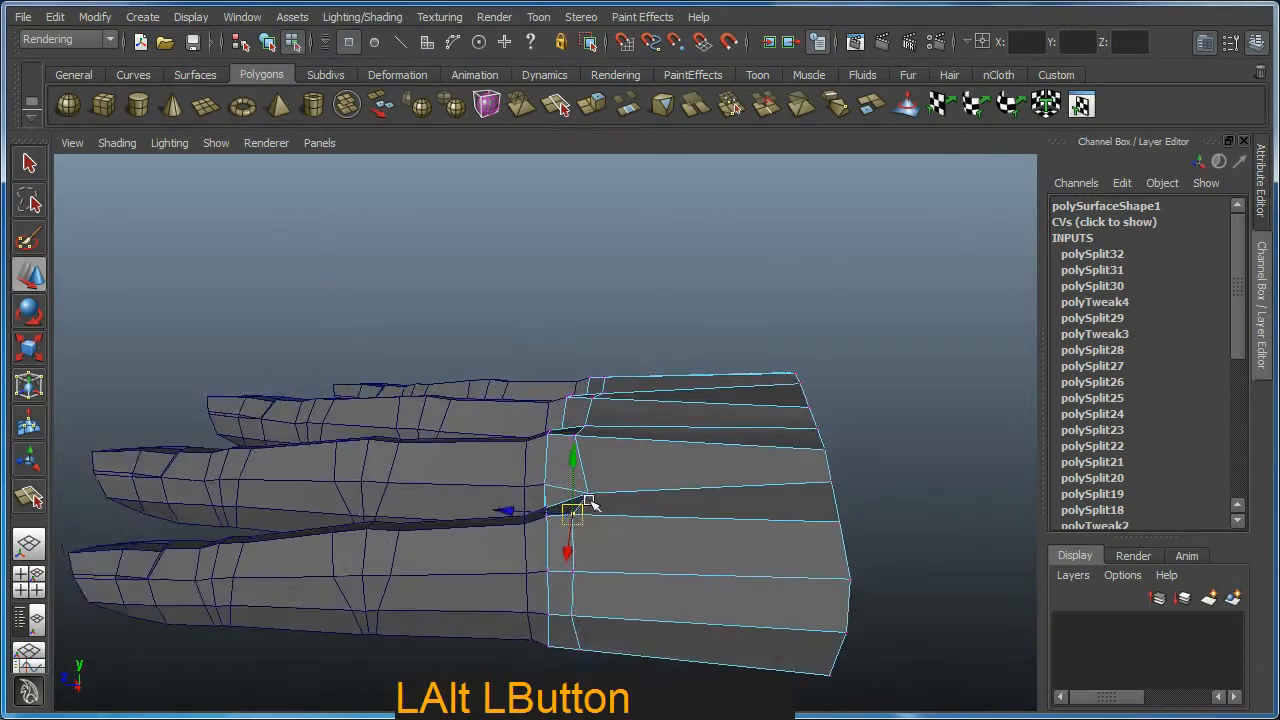
alt+right_drag(580, 509, 586, 509)
click(578, 436)
alt+drag(578, 436, 817, 513)
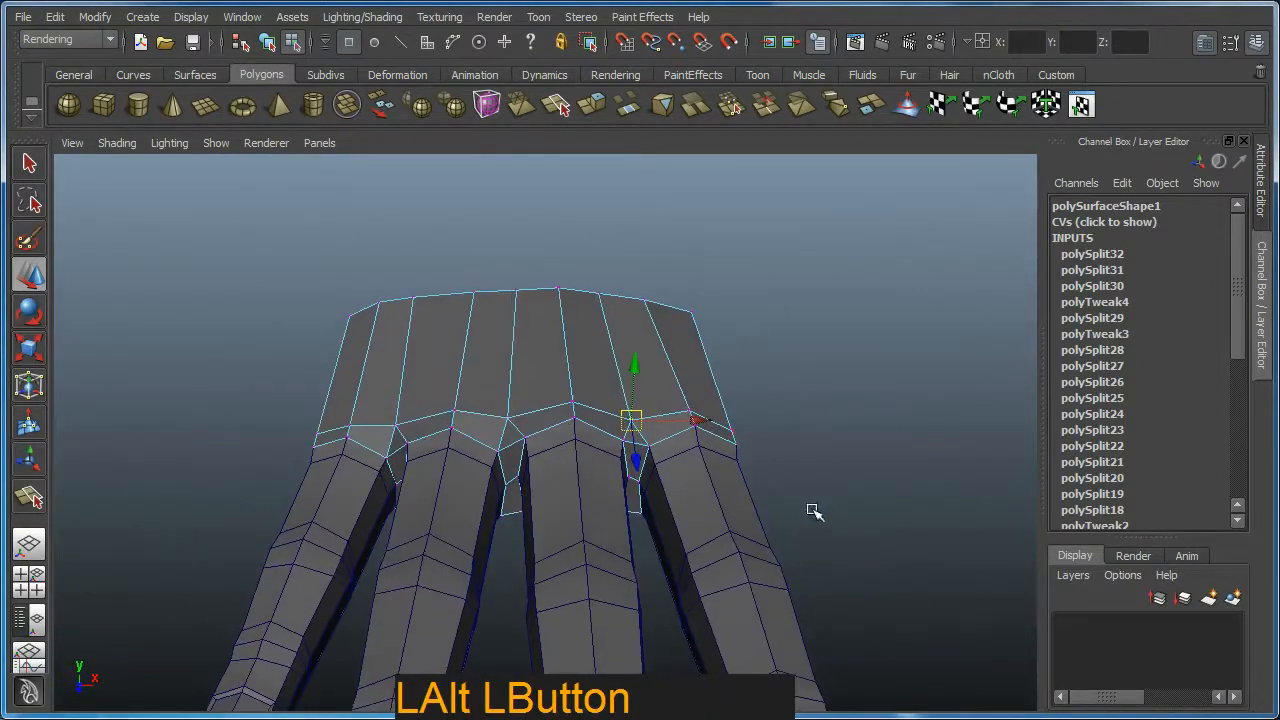
alt+drag(791, 451, 566, 453)
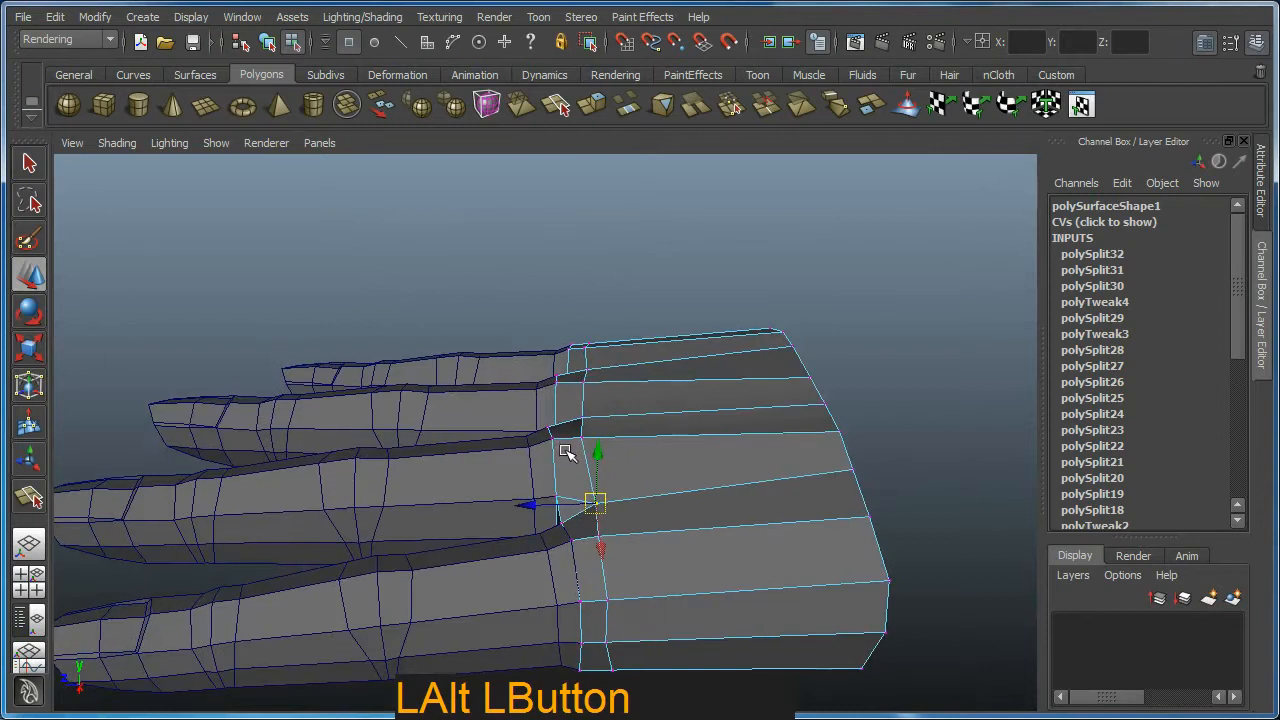
Delete the two large faces capping the wrist end of the palm
key(F8)
alt+drag(830, 465, 652, 478)
alt+middle_drag(652, 478, 666, 345)
alt+drag(685, 540, 614, 517)
key(F10)
click(570, 510)
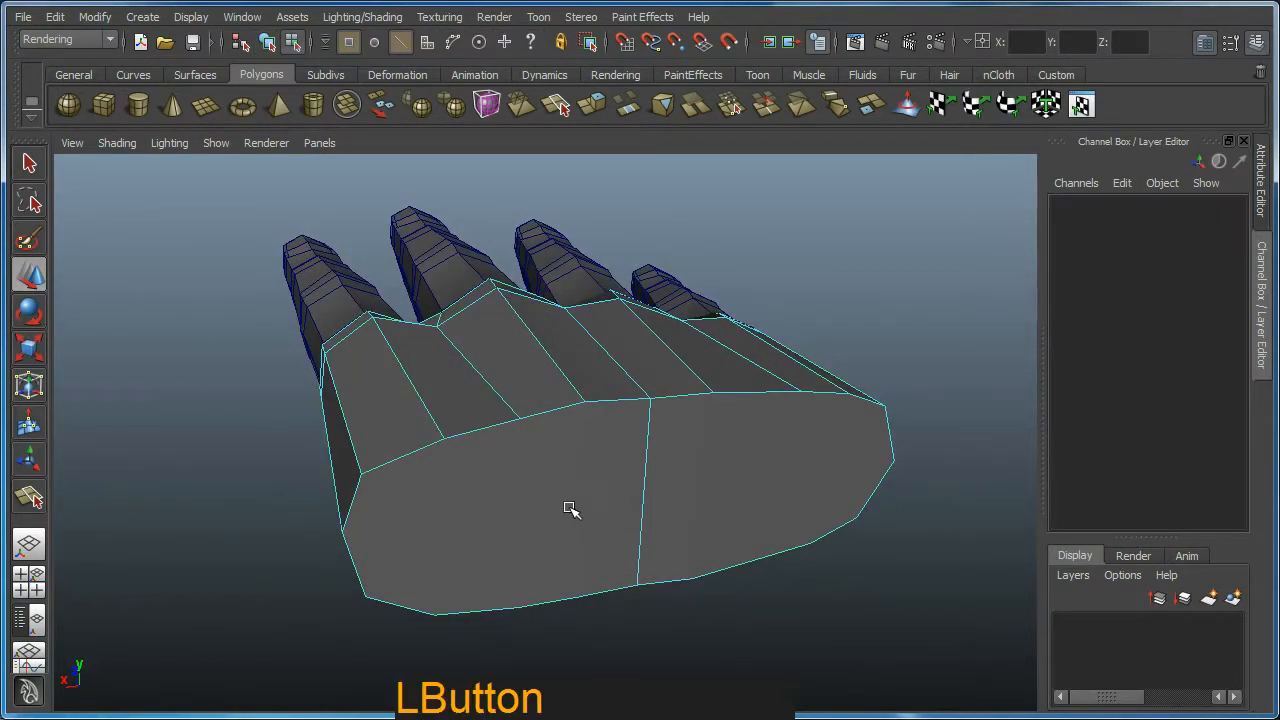
key(F11)
click(570, 500)
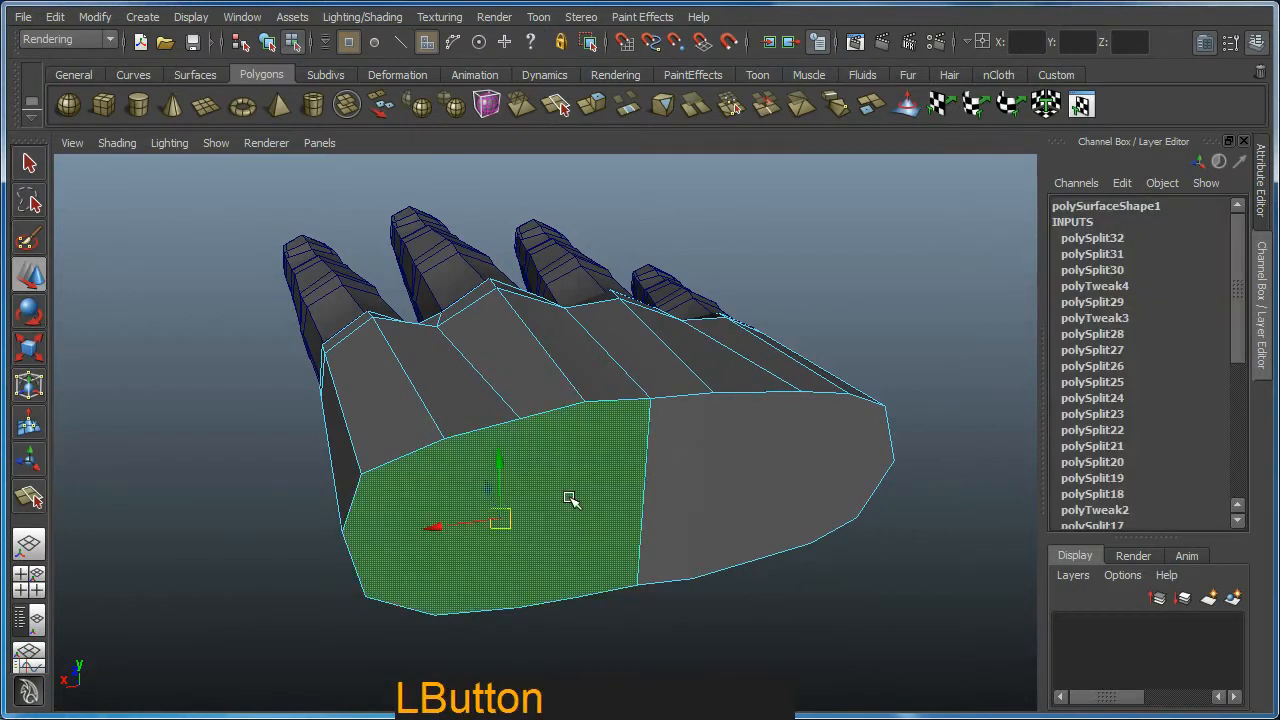
key(Delete)
click(737, 486)
key(Delete)
Delete the palm's remaining inner face pairs that cover the openings into the other three fingers
alt+drag(711, 497, 653, 478)
alt+right_drag(660, 490, 712, 510)
alt+drag(708, 500, 690, 462)
click(506, 346)
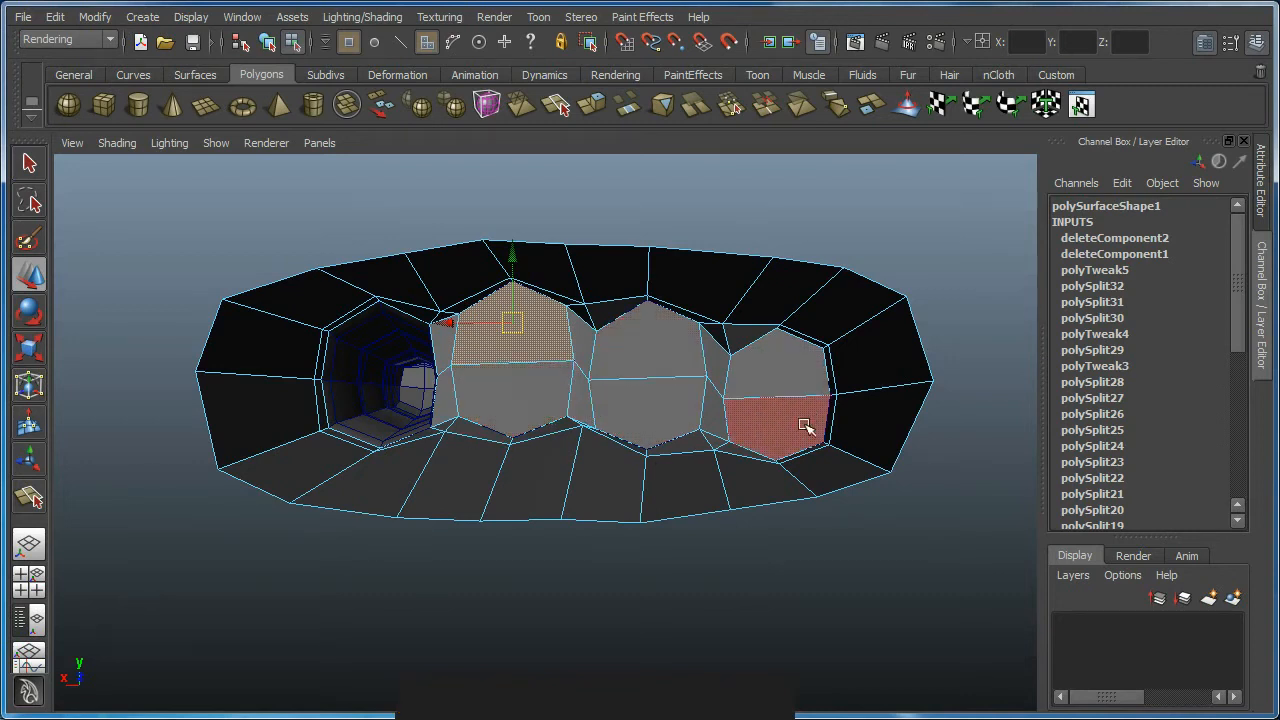
alt+drag(486, 416, 529, 423)
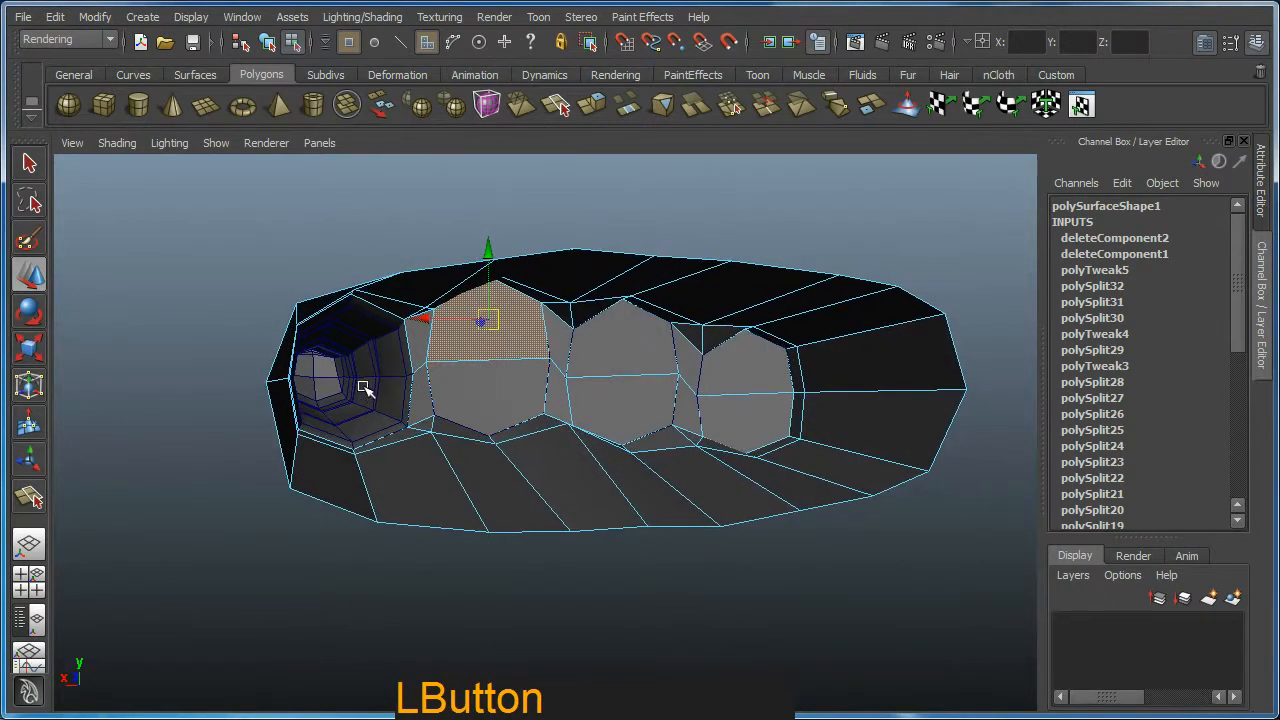
alt+drag(341, 389, 360, 369)
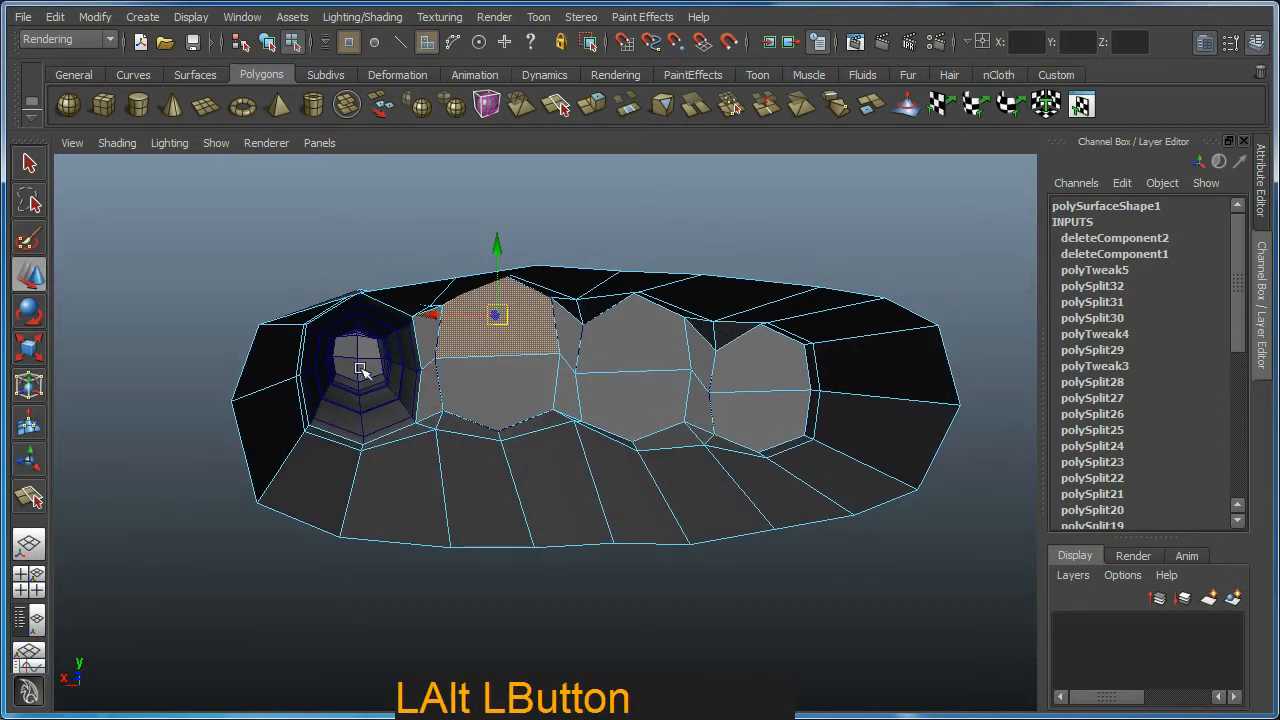
shift+click(500, 392)
shift+click(608, 395)
shift+click(608, 358)
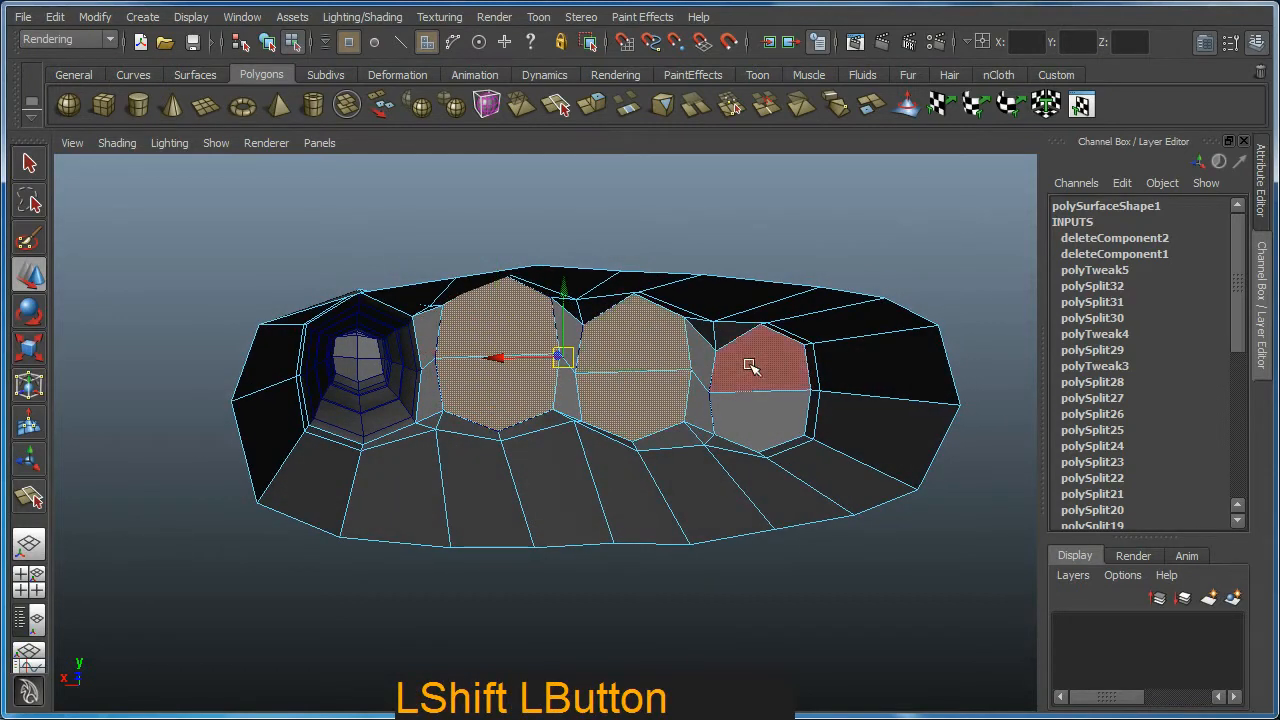
shift+click(750, 366)
shift+click(757, 413)
key(Delete)
Enter vertex editing for the palm together with all four finger meshes
alt+drag(673, 406, 328, 446)
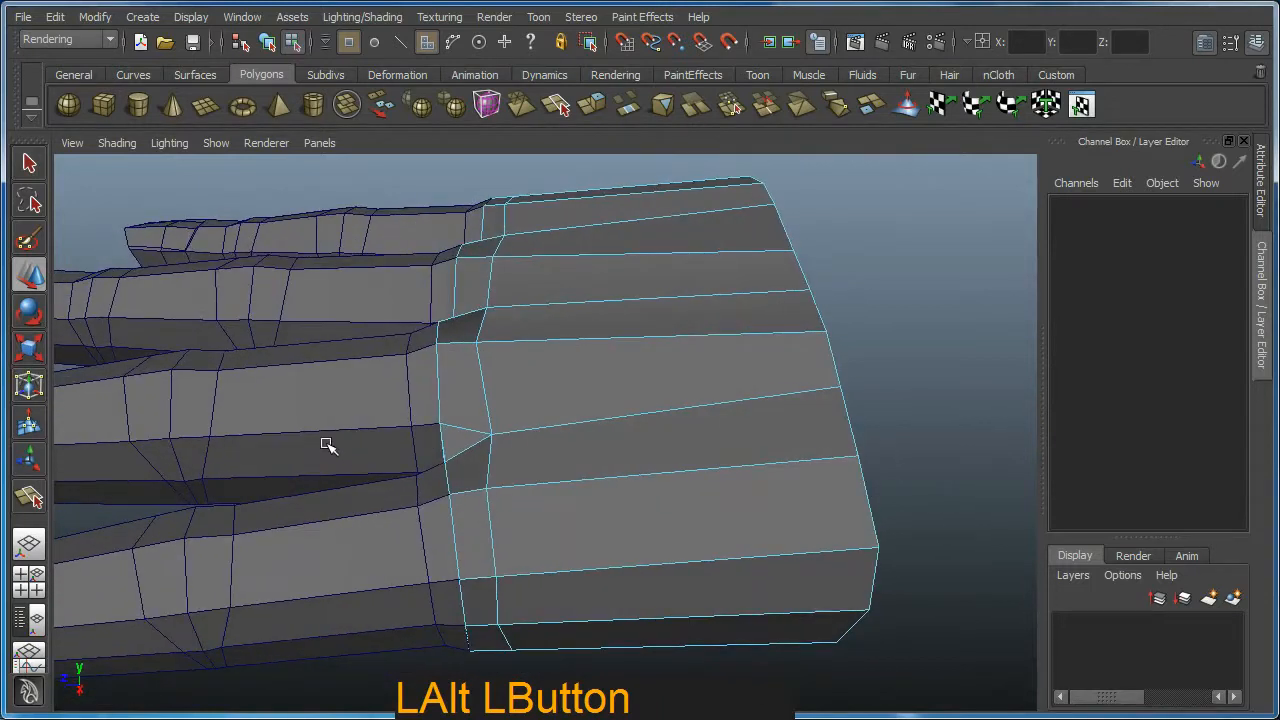
key(F9)
key(shift)
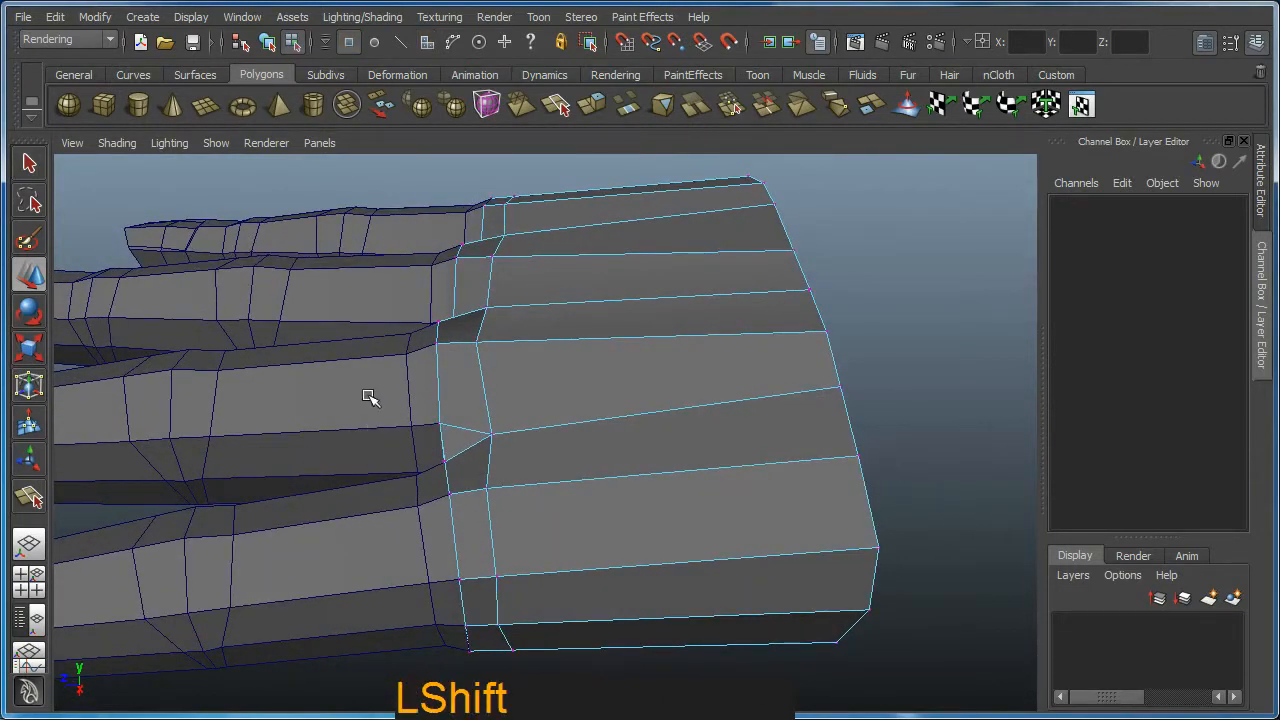
shift+click(370, 432)
shift+click(378, 285)
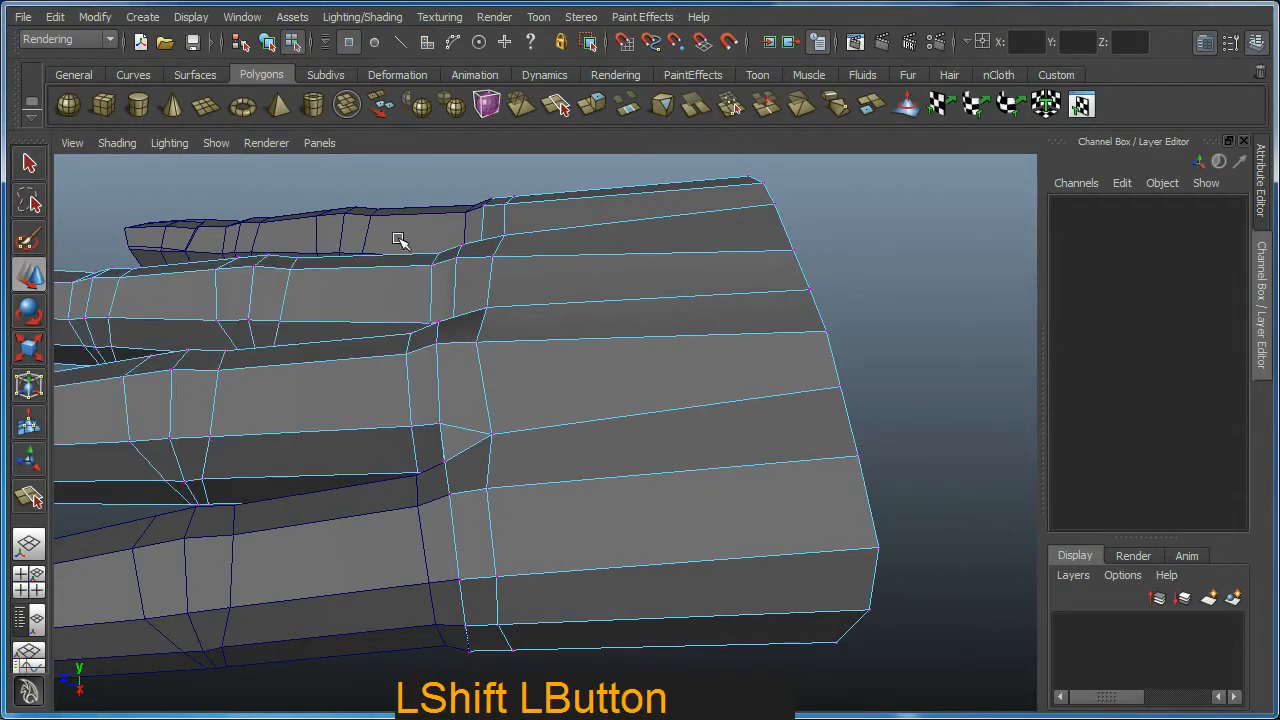
shift+click(400, 237)
shift+click(396, 588)
Select the vertex rows on the back of the hand where the palm meets the finger bases
alt+drag(455, 563, 451, 486)
alt+right_drag(451, 486, 414, 457)
alt+drag(414, 457, 620, 343)
alt+middle_drag(620, 343, 617, 371)
alt+right_drag(617, 371, 642, 447)
alt+drag(642, 447, 451, 557)
alt+right_drag(451, 557, 450, 545)
alt+drag(451, 545, 490, 544)
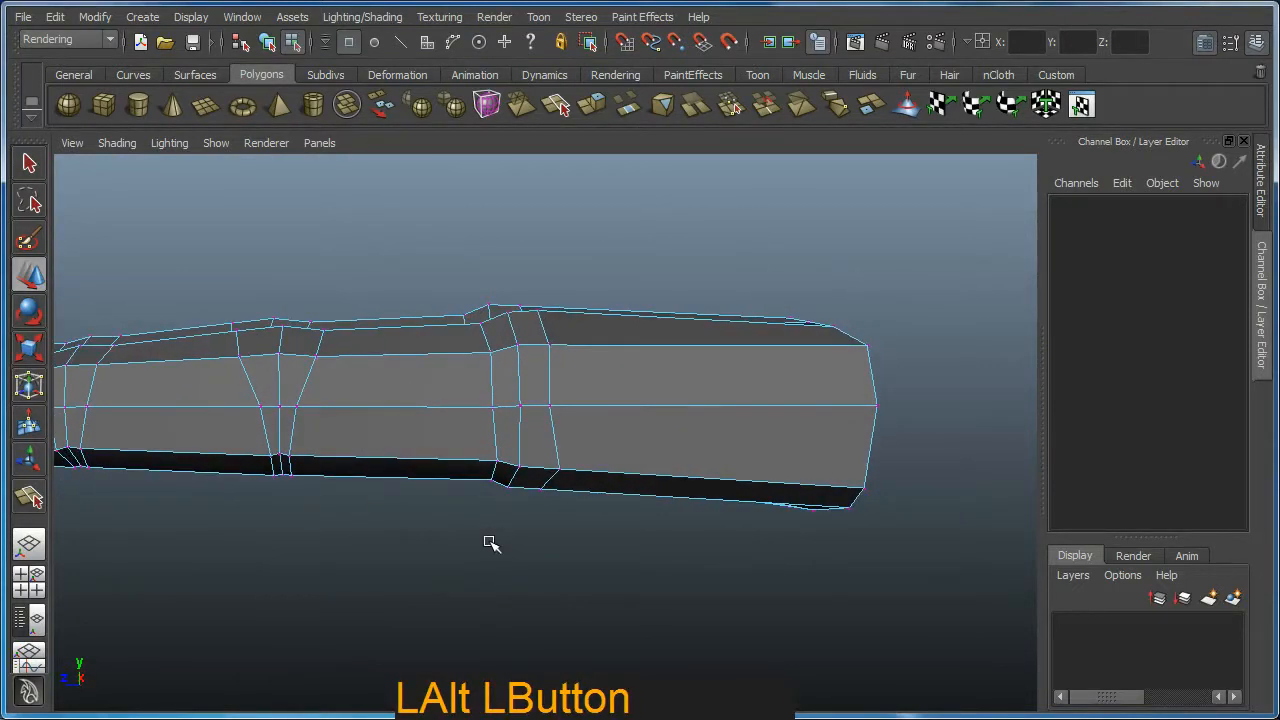
drag(581, 514, 280, 480)
click(535, 520)
key(ctrl+z)
click(480, 462)
mouse_move(557, 283)
alt+mouse_down()
mouse_move(543, 291)
mouse_move(568, 278)
alt+mouse_up()
alt+drag(494, 366, 478, 413)
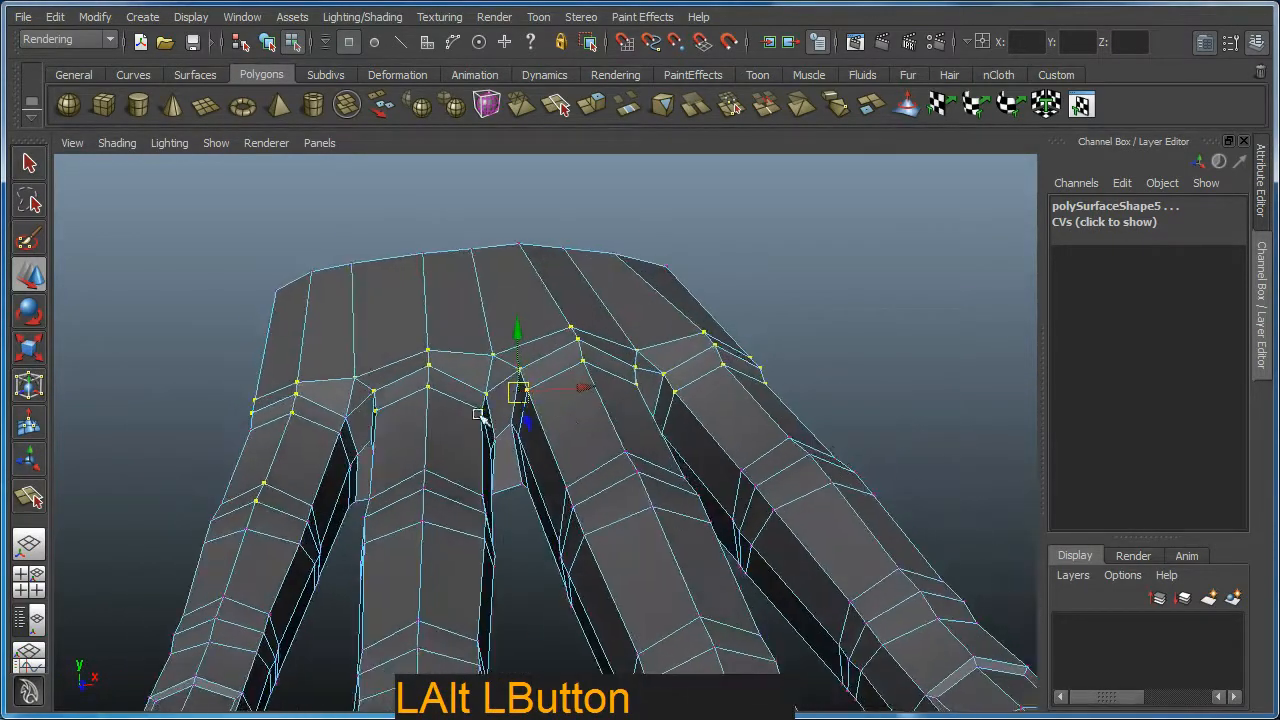
Correct the selection on the little finger by adding its inner base vertices and removing the stray joint vertices
ctrl+shift+click(343, 421)
ctrl+shift+click(340, 434)
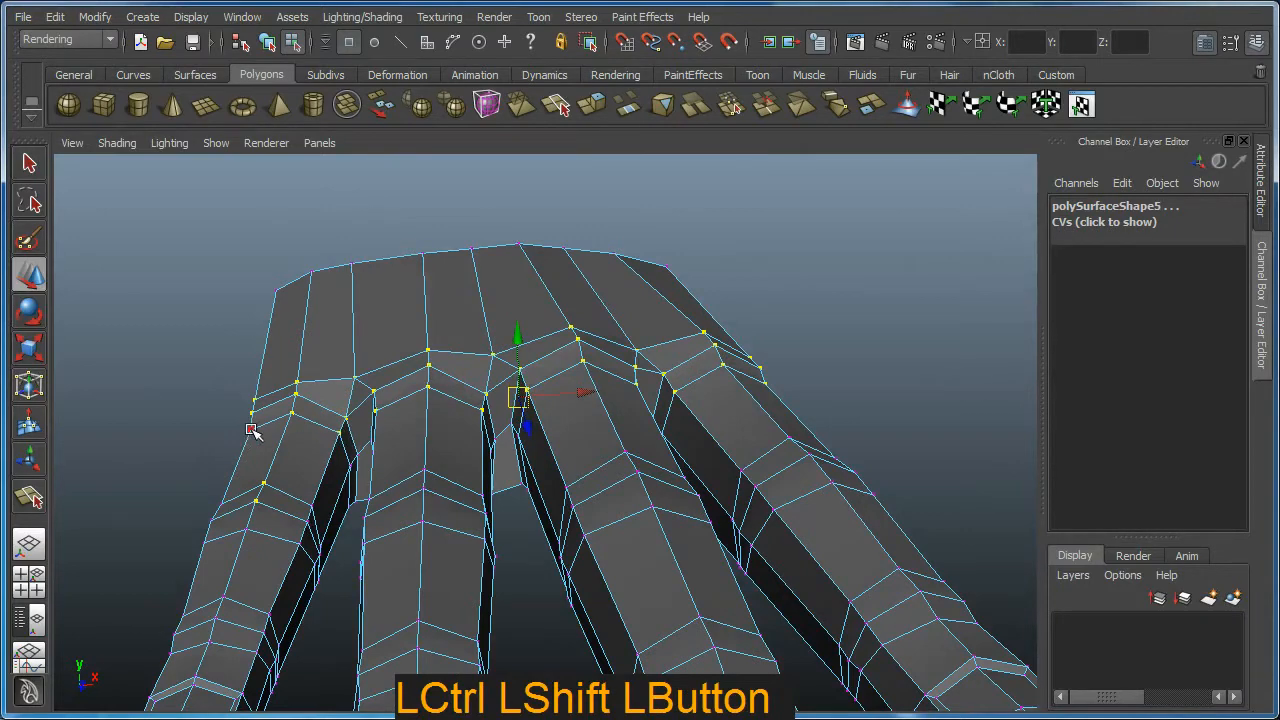
ctrl+click(265, 485)
Examine the inner sides of the fingers and the gaps between their bases
alt+drag(312, 494, 635, 438)
alt+middle_drag(635, 437, 527, 424)
alt+right_drag(527, 424, 554, 440)
mouse_move(556, 425)
alt+mouse_down()
mouse_move(560, 410)
mouse_move(546, 412)
alt+mouse_up()
alt+middle_drag(546, 412, 621, 425)
alt+drag(620, 424, 609, 429)
alt+middle_drag(609, 429, 612, 426)
alt+drag(612, 426, 624, 420)
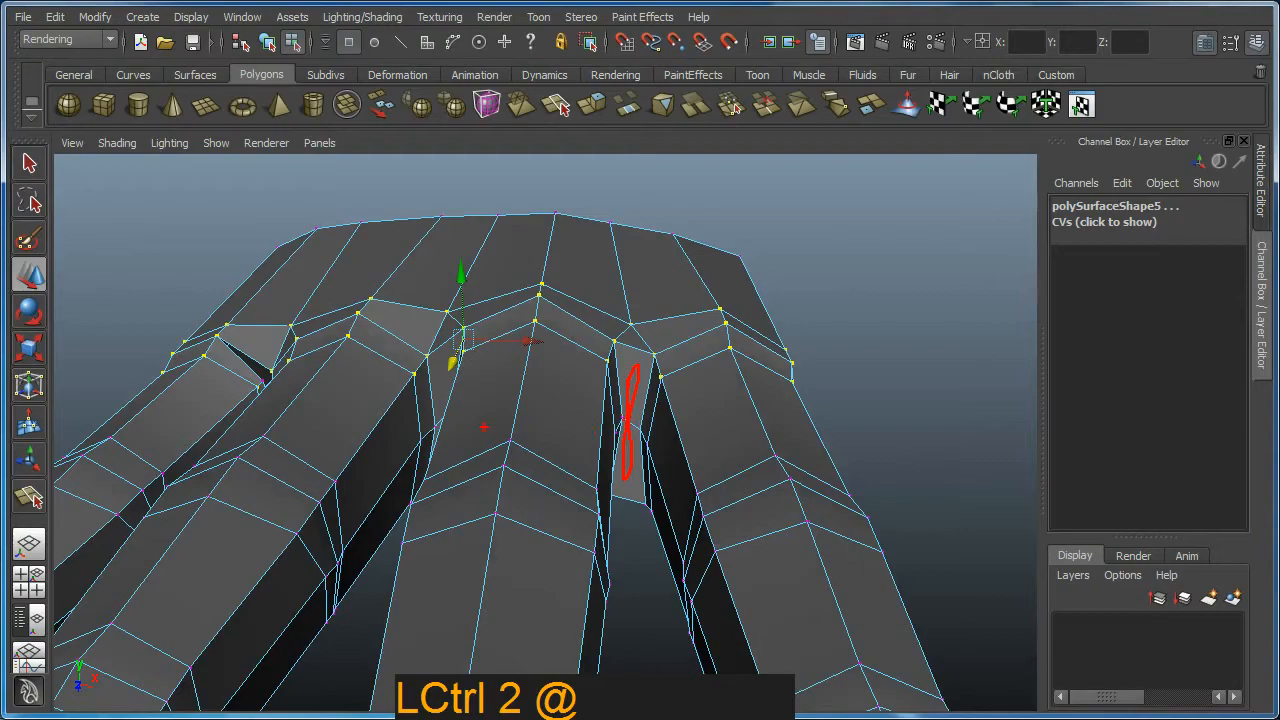
key(Escape)
Move the selected upper vertices at the finger bases slightly toward the fingertips
alt+drag(600, 430, 523, 466)
alt+right_drag(523, 466, 553, 500)
alt+drag(553, 500, 660, 450)
alt+right_drag(660, 450, 523, 517)
alt+drag(523, 517, 445, 192)
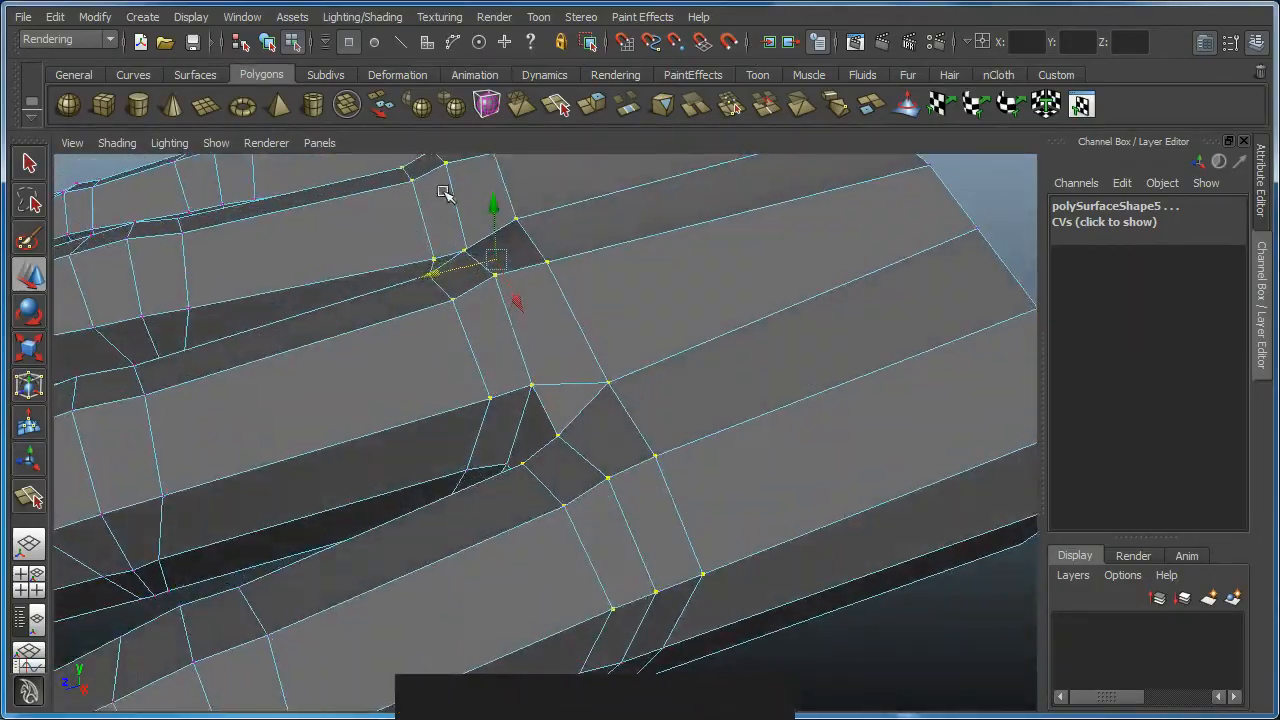
drag(446, 267, 545, 180)
alt+right_drag(545, 180, 243, 131)
alt+drag(275, 245, 297, 231)
alt+right_drag(297, 231, 318, 248)
alt+drag(318, 248, 322, 258)
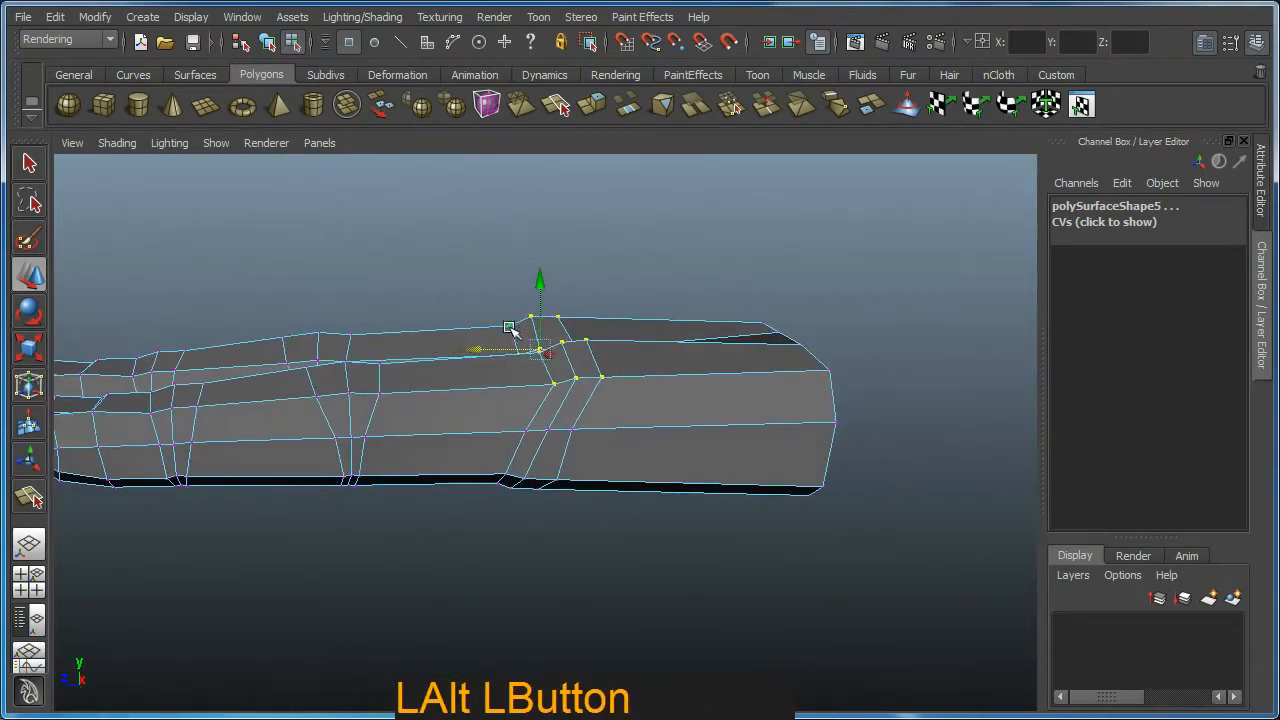
drag(505, 347, 490, 347)
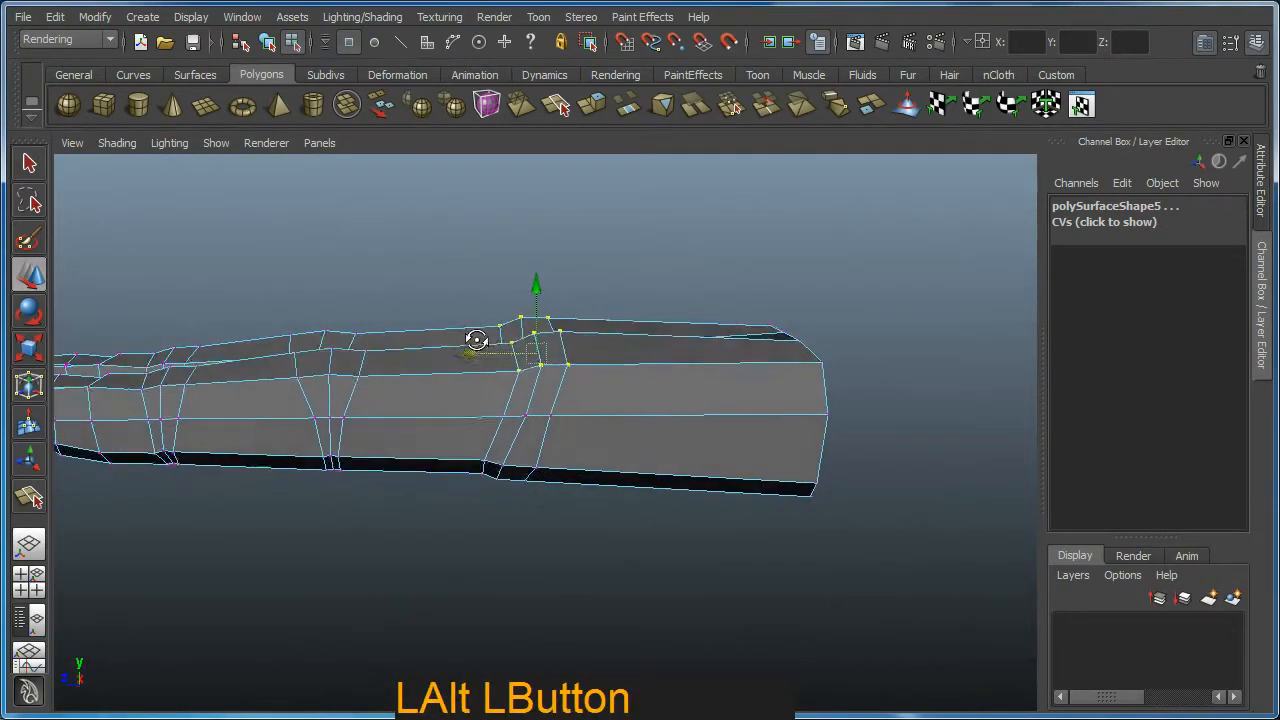
alt+drag(648, 397, 514, 470)
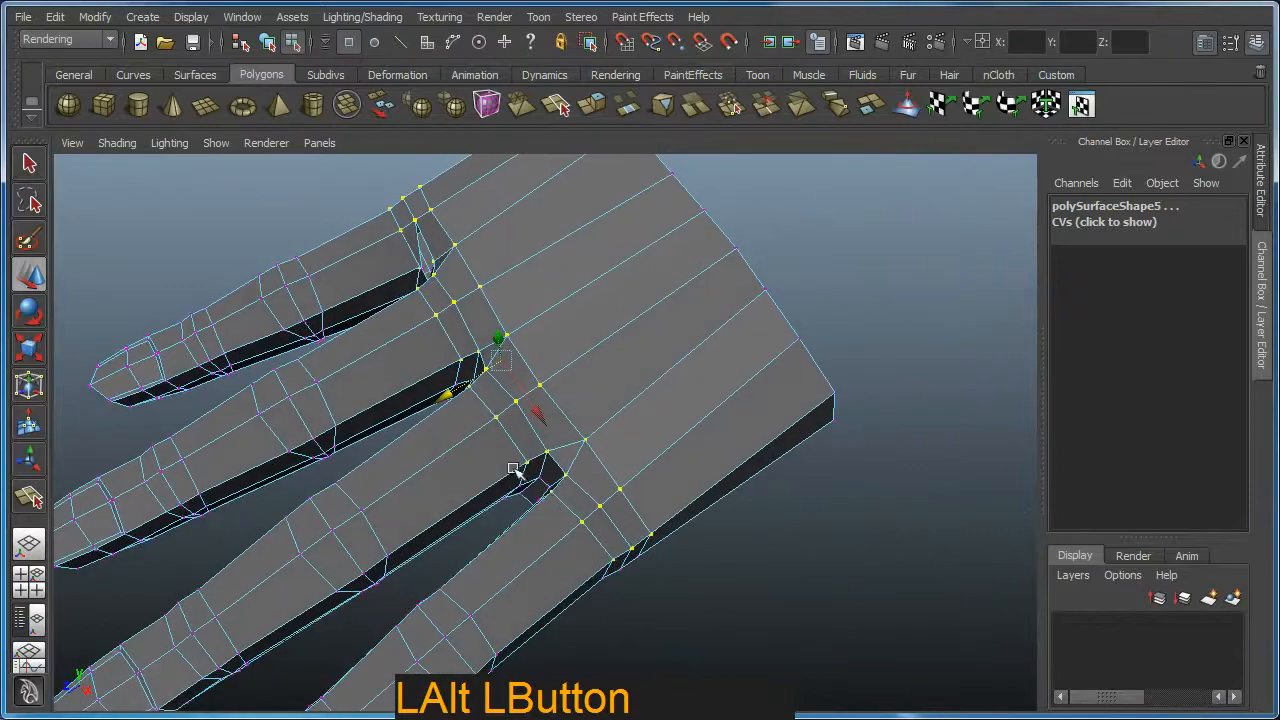
Return to object mode, clear the selection and check the hand's overall shape from above
key(F8)
click(942, 550)
alt+drag(942, 550, 686, 534)
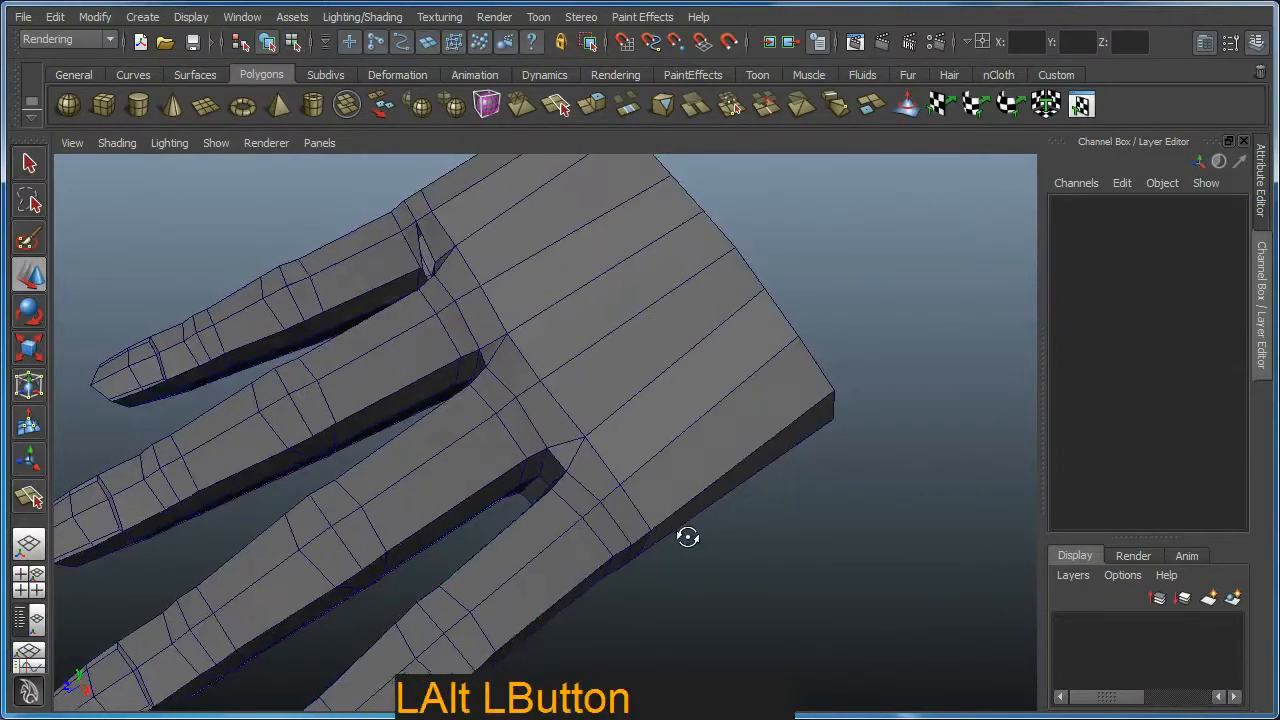
alt+right_drag(686, 534, 603, 400)
alt+drag(603, 400, 412, 455)
alt+middle_drag(412, 455, 554, 403)
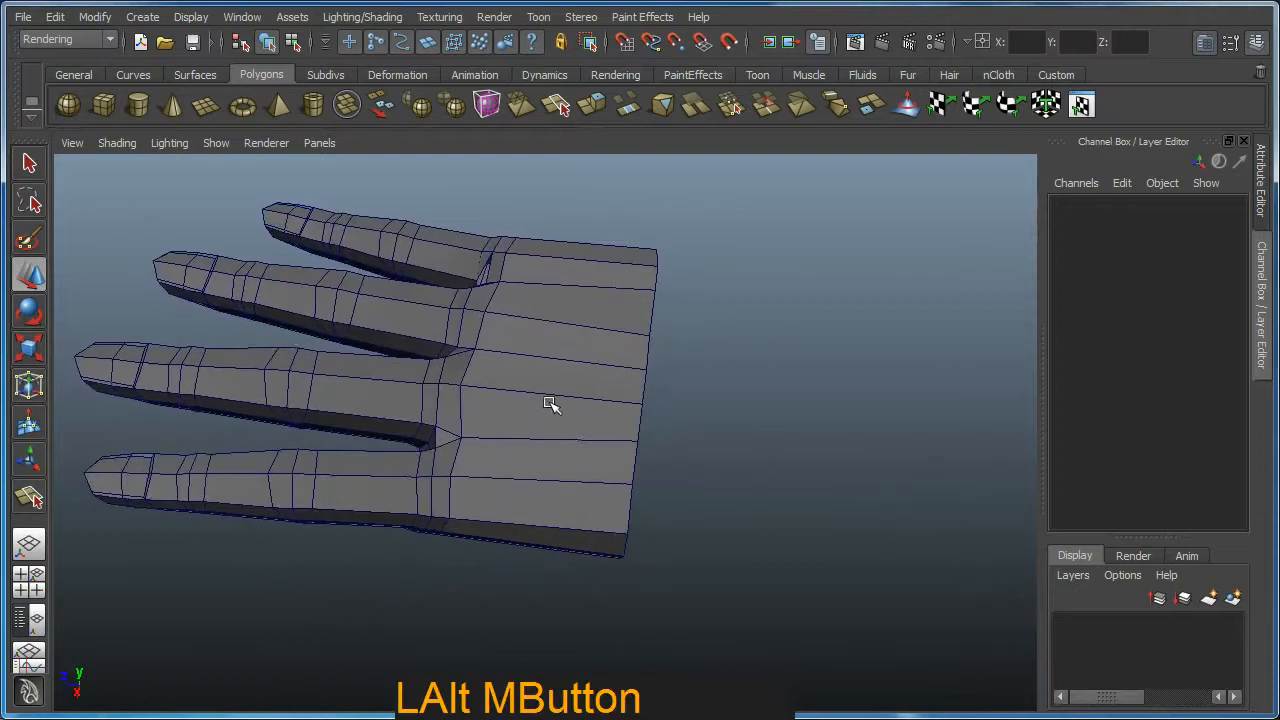
alt+right_drag(554, 403, 551, 343)
alt+drag(551, 343, 604, 340)
Lengthen the palm by pulling its wrist-end vertices away from the fingers, and scale that edge narrower
key(F8)
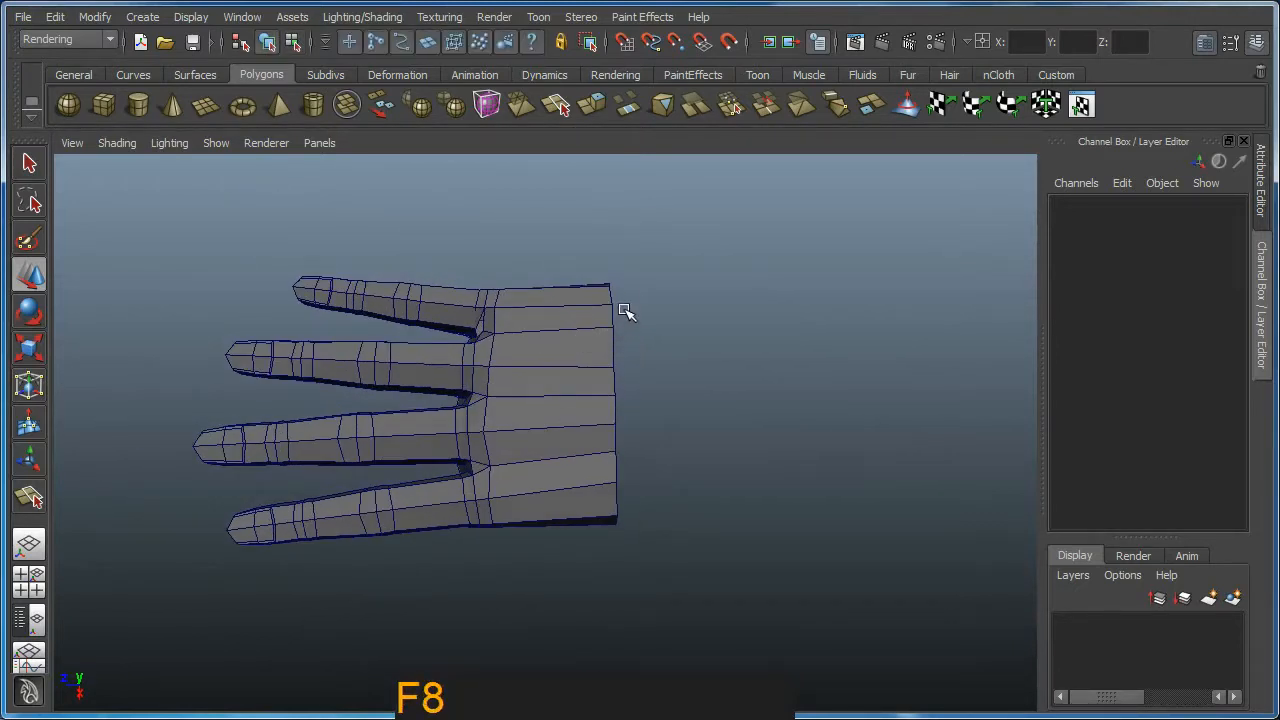
key(F9)
drag(581, 716, 581, 716)
alt+drag(620, 420, 583, 407)
key(e)
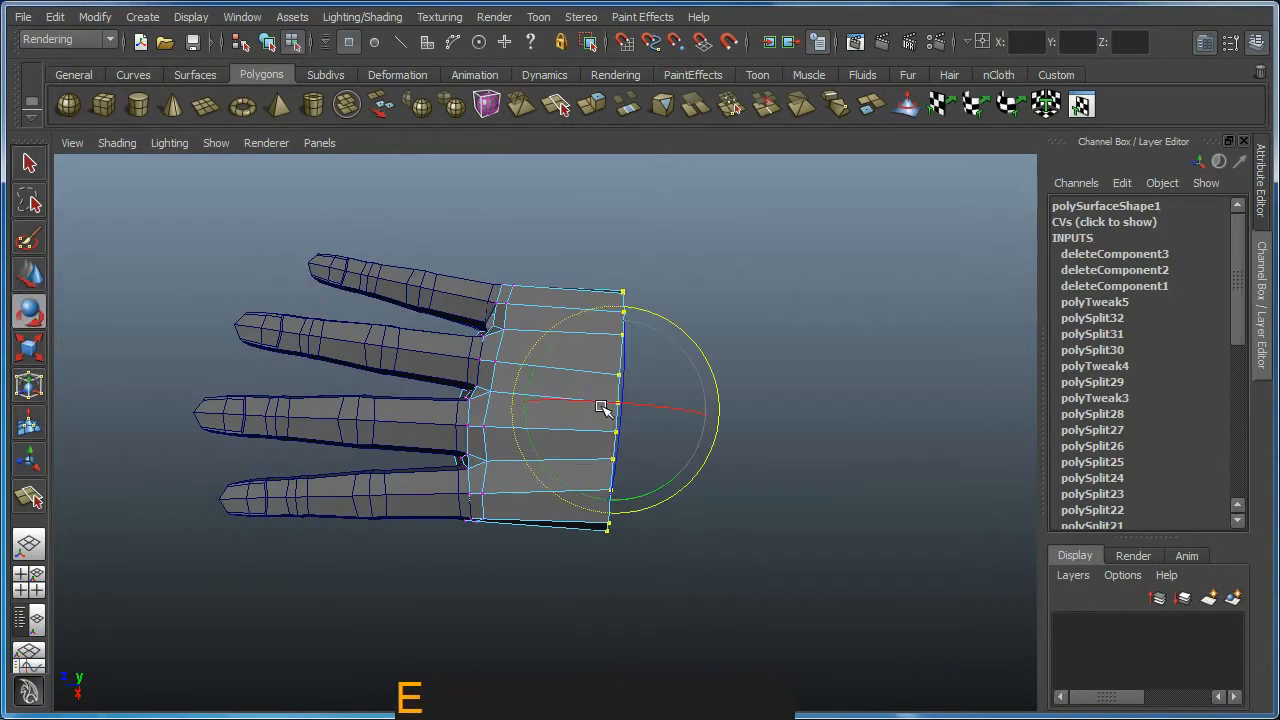
alt+drag(622, 300, 622, 332)
click(621, 332)
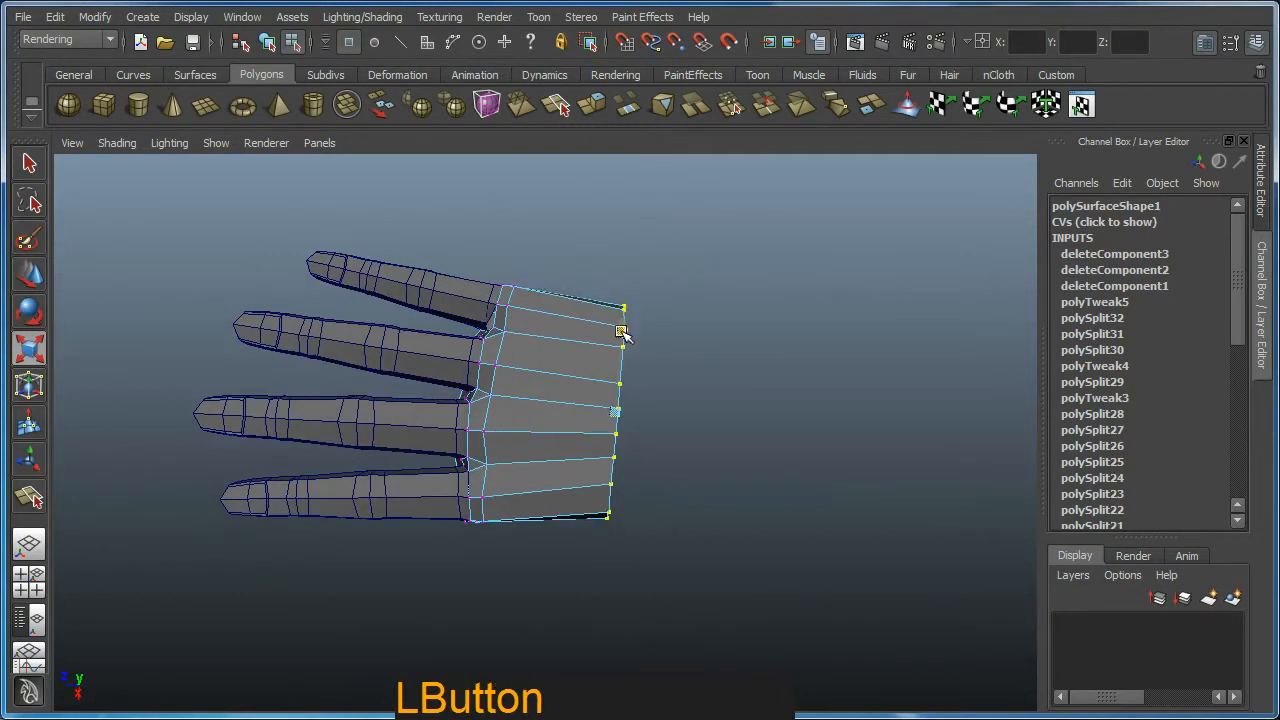
key(w)
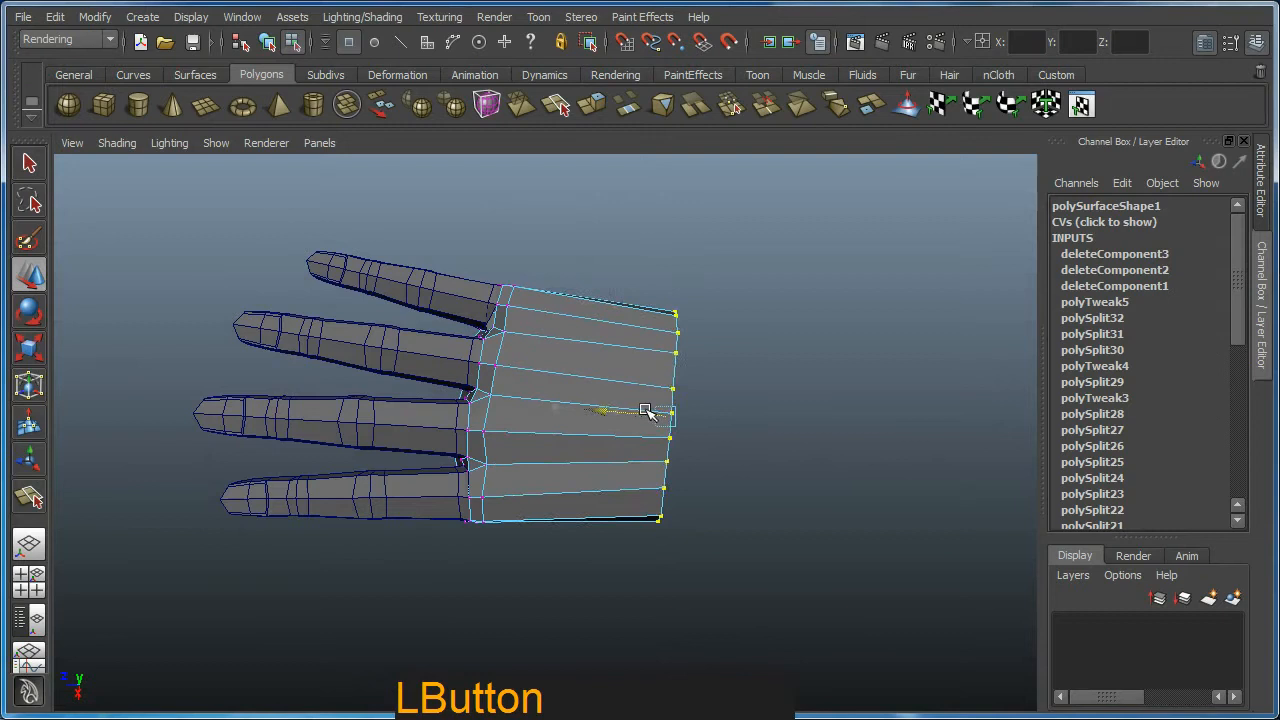
key(r)
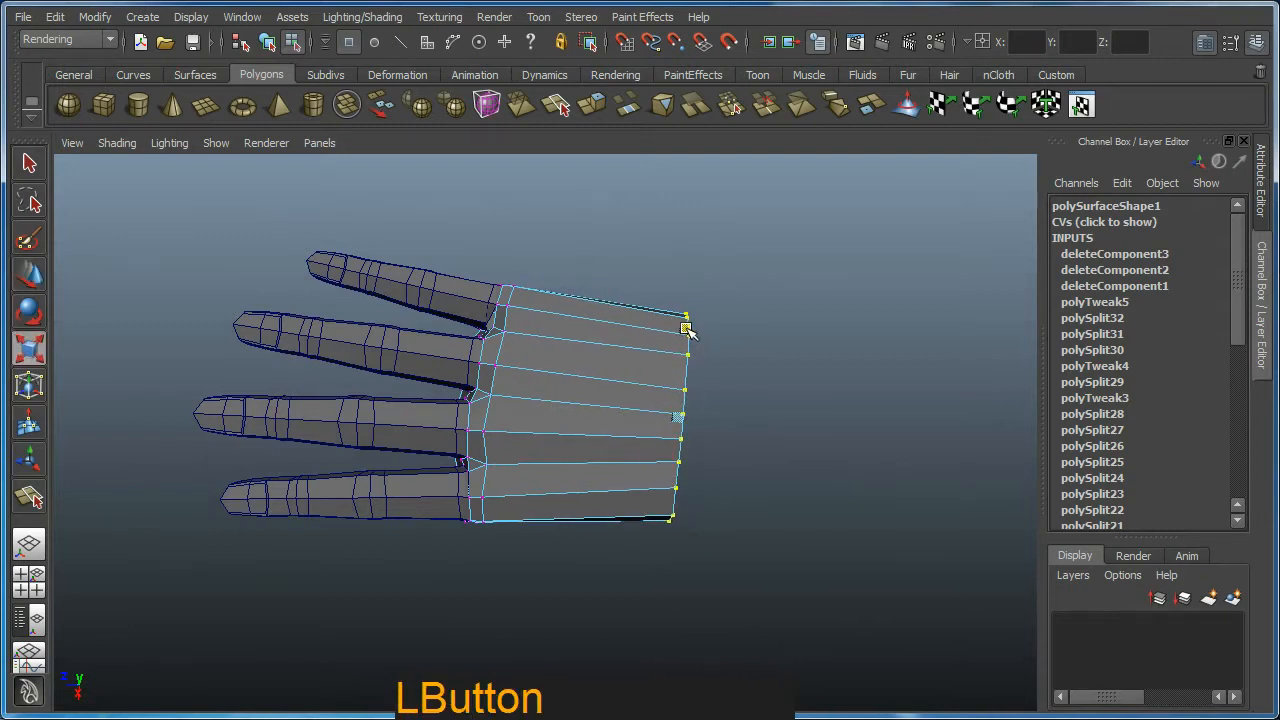
alt+drag(617, 414, 709, 434)
key(F8)
Duplicate the index finger mesh with Duplicate Special
alt+middle_drag(709, 434, 674, 397)
alt+right_drag(674, 397, 751, 414)
alt+drag(751, 414, 606, 371)
alt+middle_drag(606, 371, 720, 394)
alt+drag(720, 394, 686, 389)
click(522, 387)
alt+drag(512, 397, 634, 443)
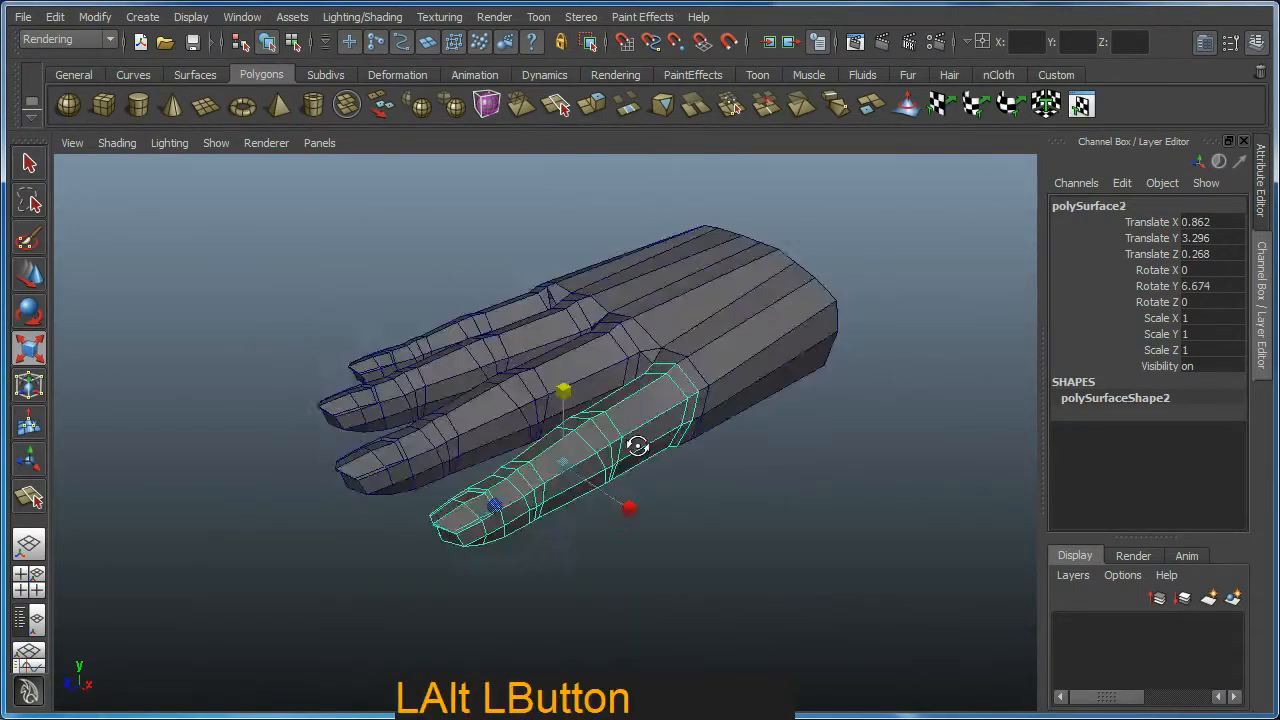
alt+middle_drag(634, 443, 657, 480)
alt+drag(657, 480, 680, 462)
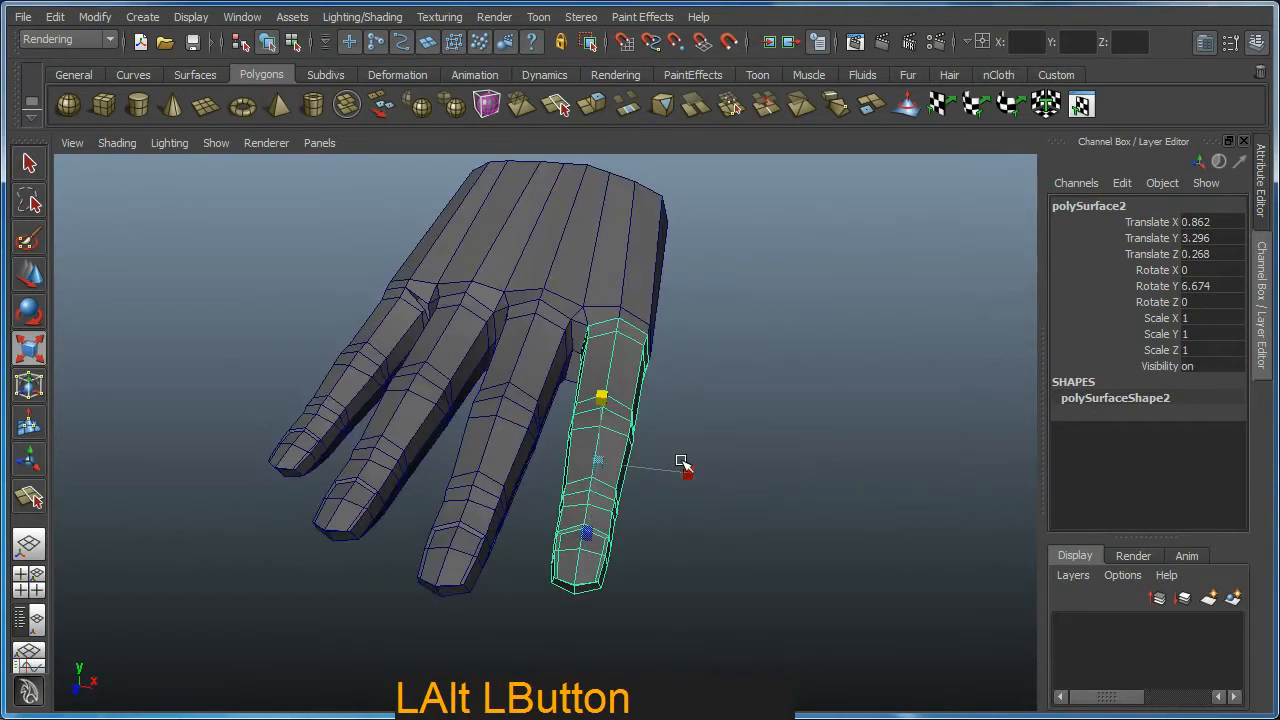
click(55, 17)
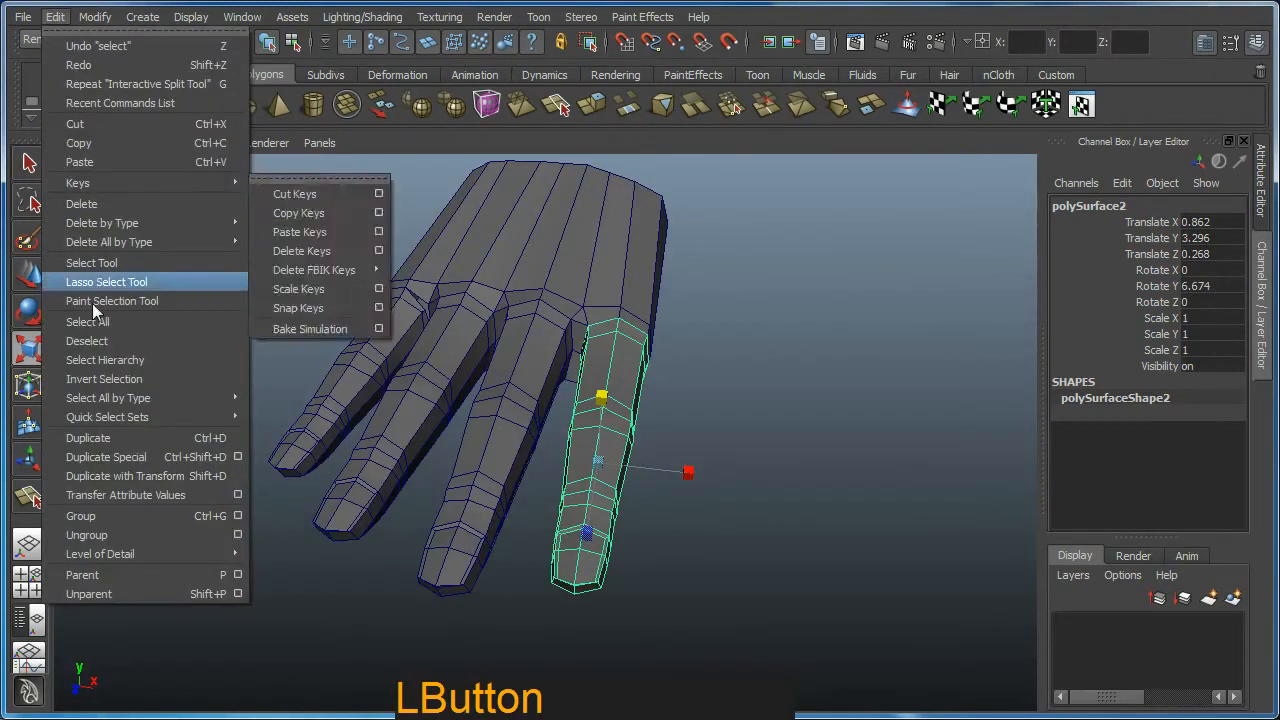
click(100, 455)
Move the duplicated finger out beside the hand to about X 7.47, Y 4.47, Z -3.89
alt+drag(862, 484, 843, 471)
key(w)
drag(586, 506, 783, 457)
alt+middle_drag(783, 457, 650, 466)
alt+drag(650, 466, 726, 480)
alt+middle_drag(726, 480, 617, 434)
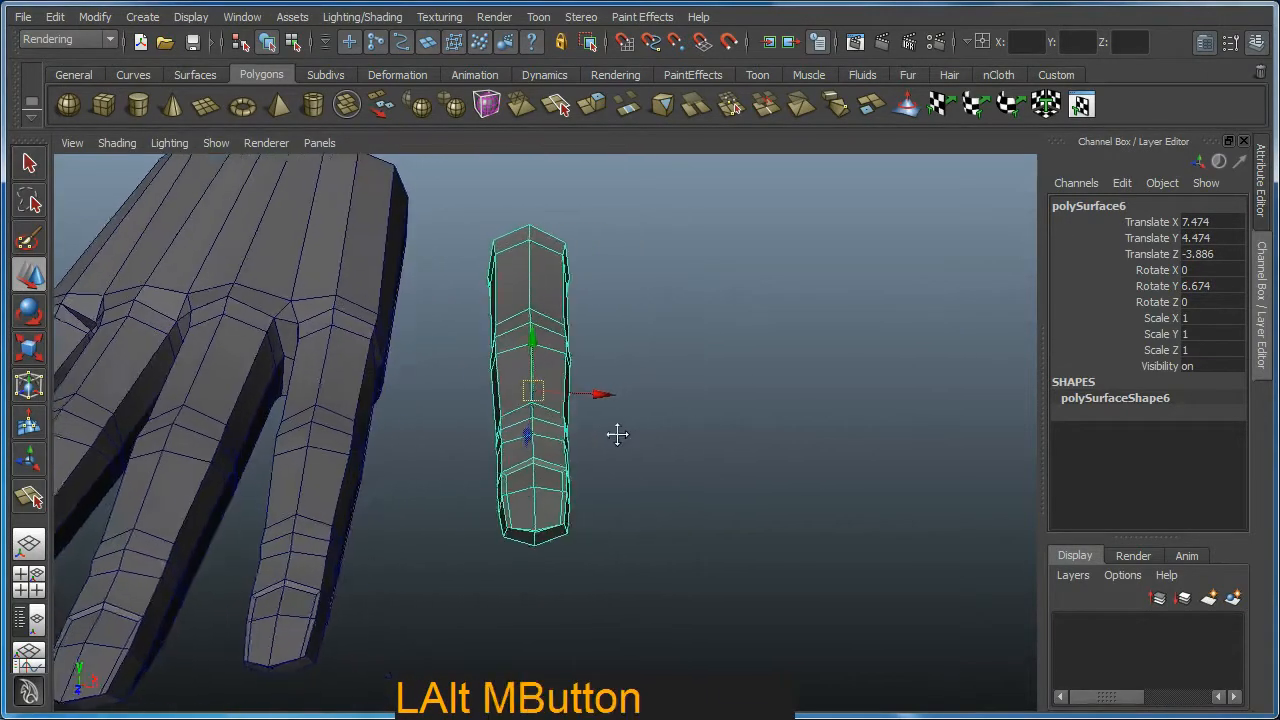
Widen the duplicated finger to about 1.14 in X scale and shorten it along Z
alt+drag(617, 434, 620, 483)
key(e)
key(r)
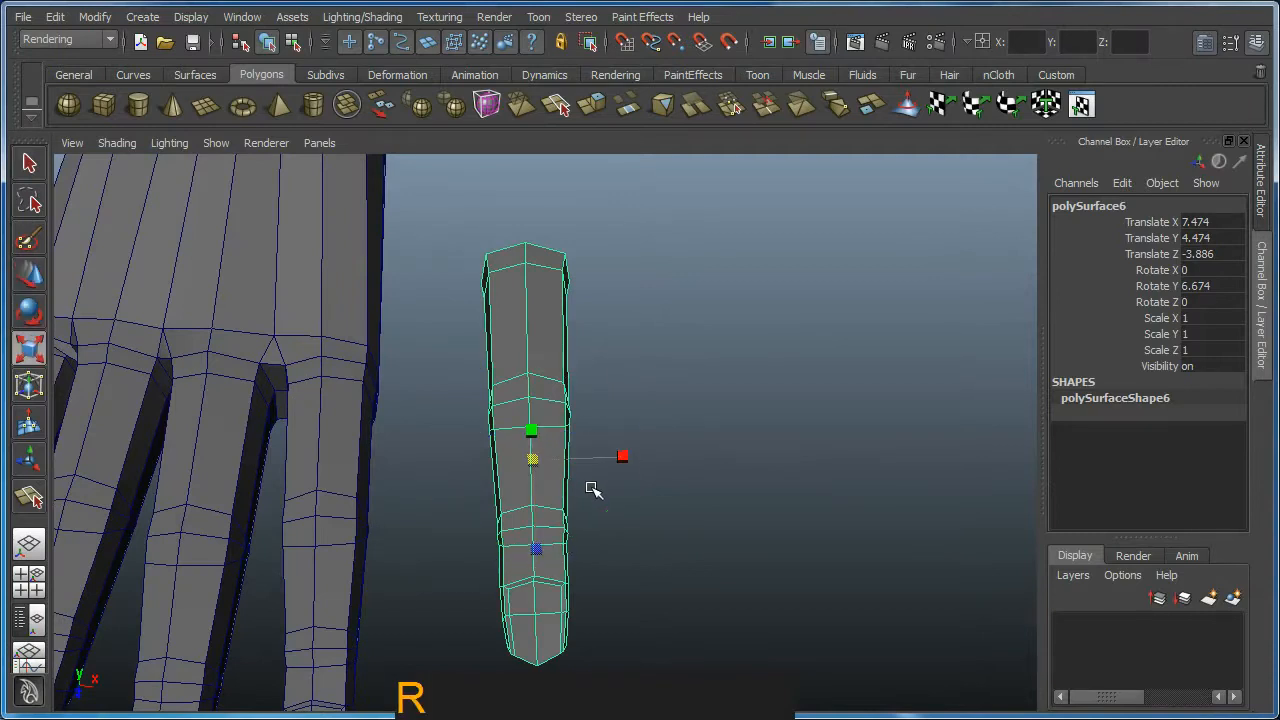
drag(536, 549, 537, 528)
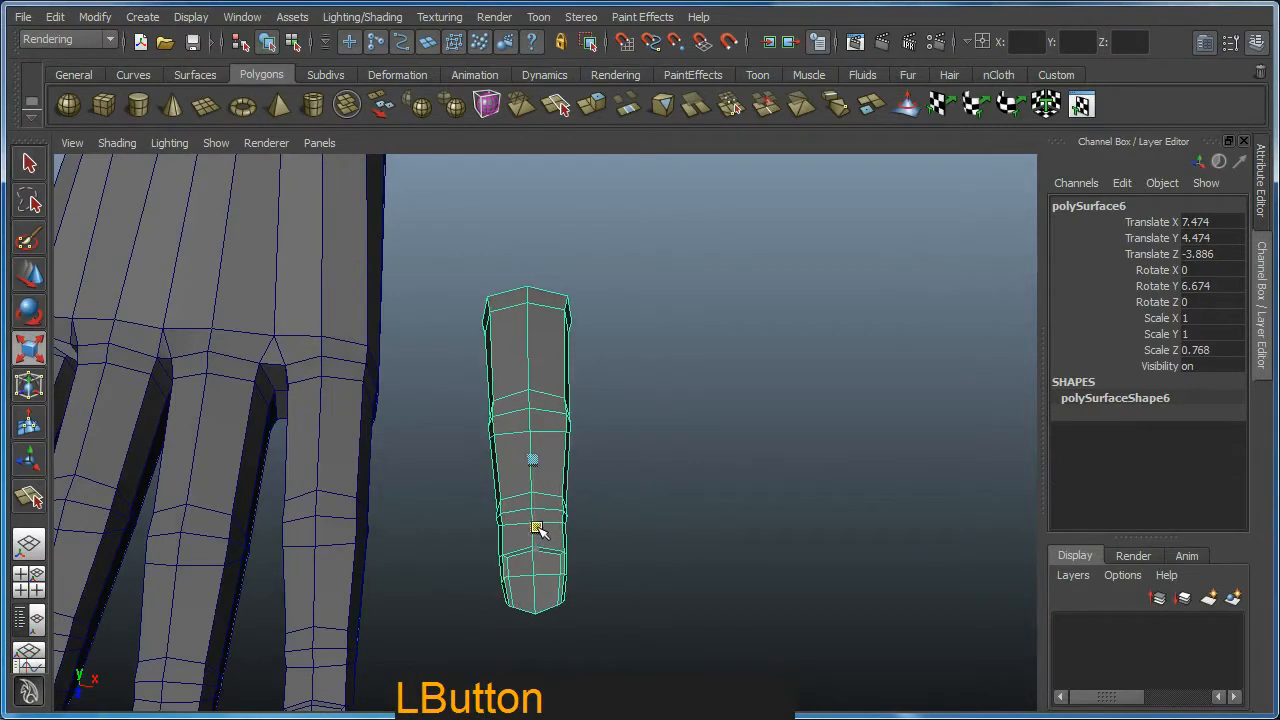
drag(623, 457, 629, 420)
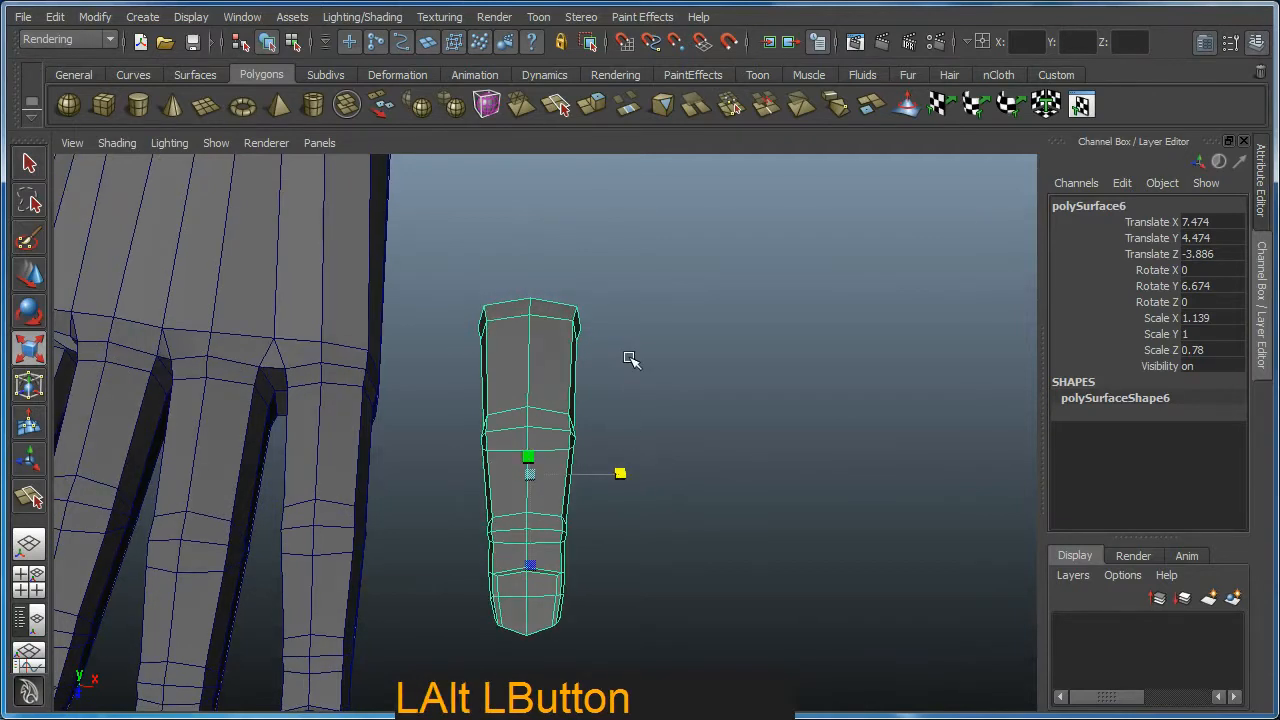
alt+drag(630, 360, 631, 369)
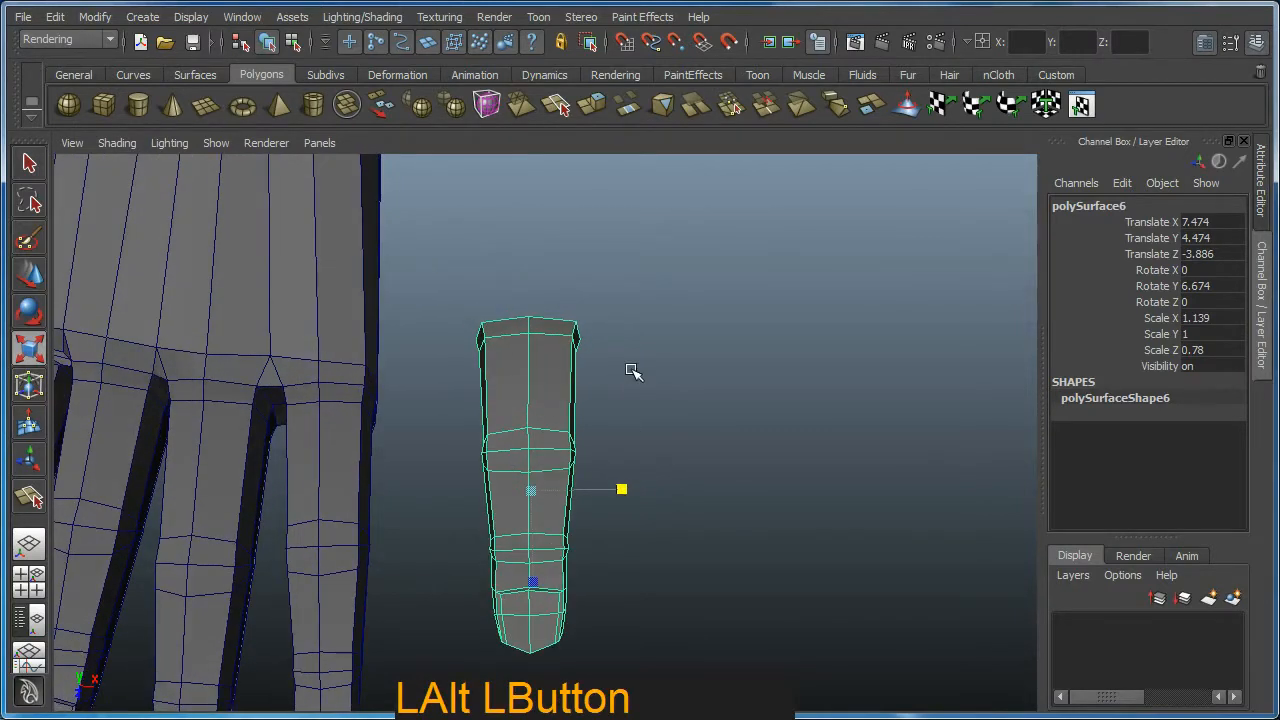
drag(538, 587, 533, 537)
Shift the duplicated finger's outer joint loops and the section behind them toward the wrist in vertex mode
key(F9)
key(w)
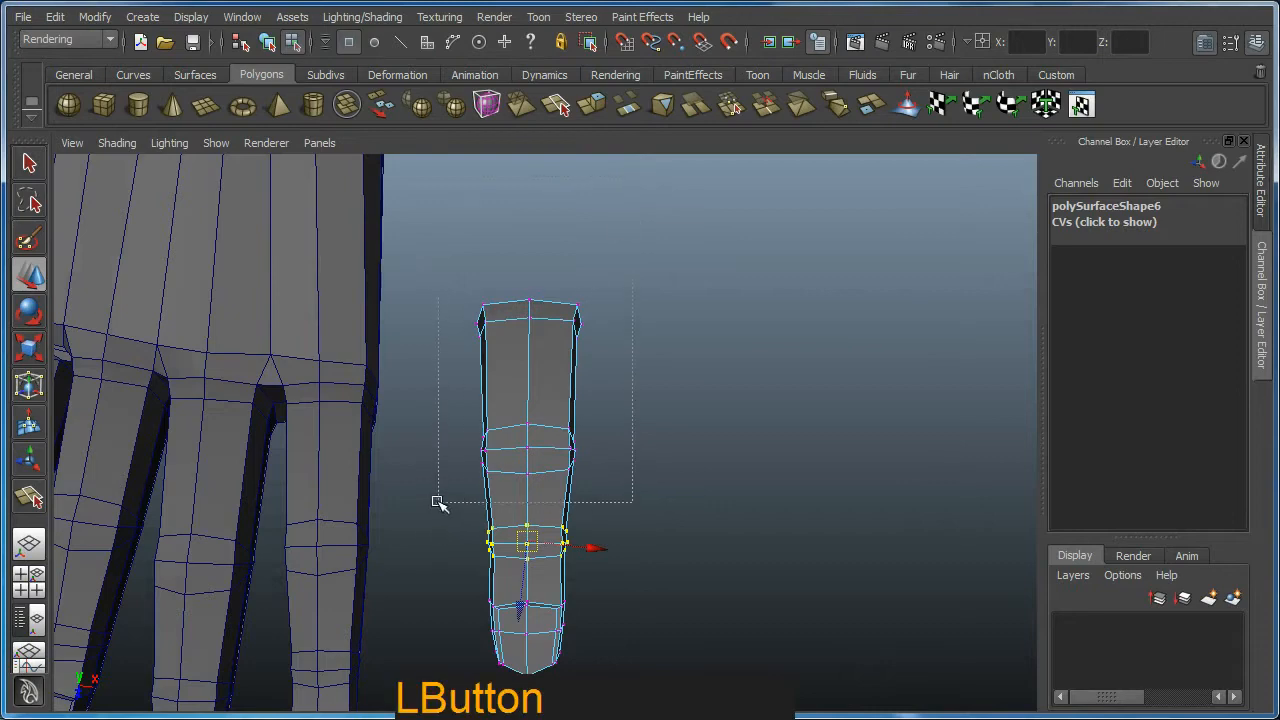
mouse_move(533, 400)
mouse_down()
mouse_move(526, 336)
mouse_move(504, 413)
mouse_move(403, 346)
mouse_move(530, 388)
mouse_up()
Bend the duplicated finger's tip upward by rotating the vertices beyond its outer joint
alt+middle_drag(535, 390, 557, 449)
alt+drag(557, 449, 564, 506)
alt+right_drag(564, 506, 603, 517)
alt+drag(603, 517, 495, 447)
alt+middle_drag(495, 447, 500, 449)
alt+drag(500, 449, 538, 464)
drag(465, 353, 376, 509)
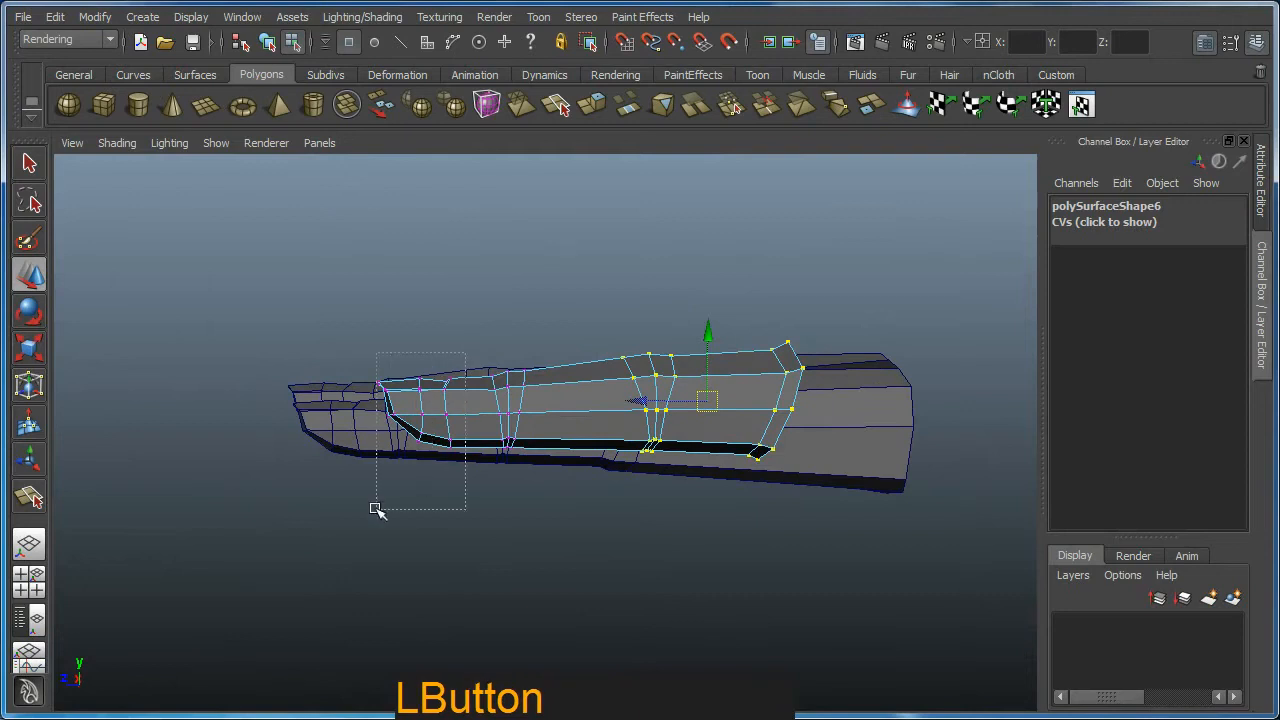
drag(422, 376, 480, 338)
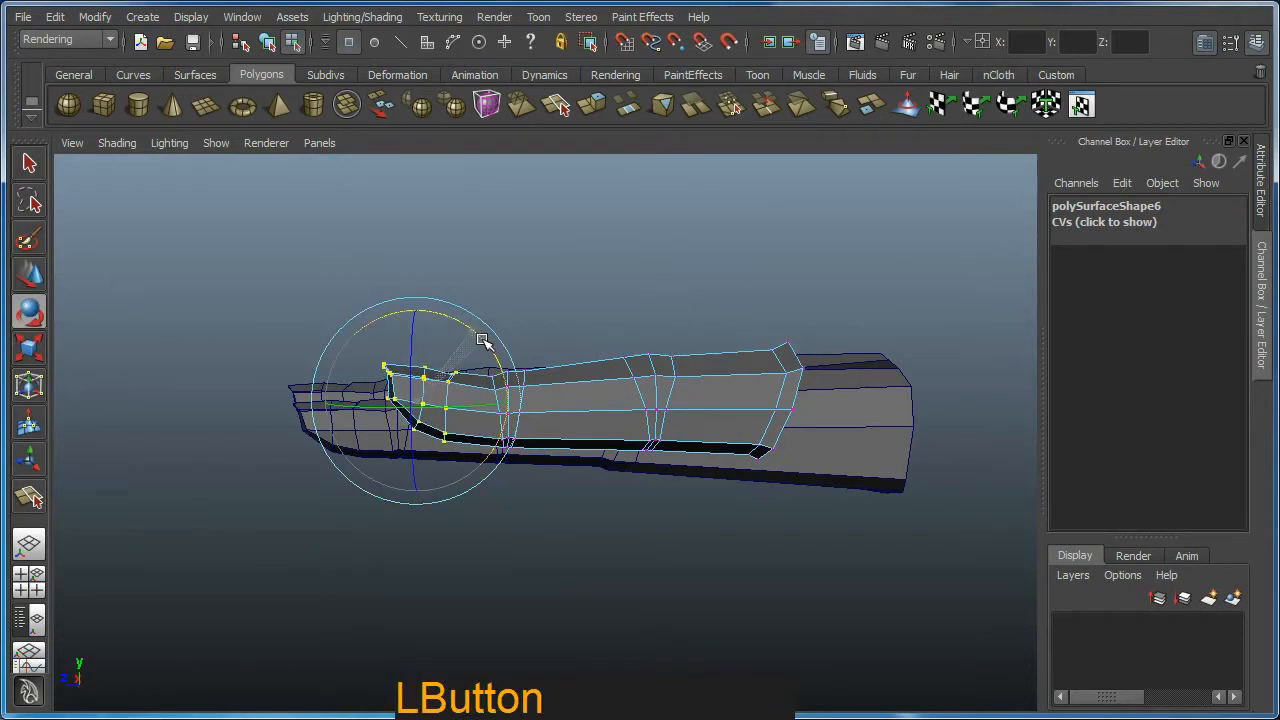
alt+middle_drag(510, 352, 535, 362)
drag(482, 398, 690, 431)
Pull the lower vertices at the duplicated finger's open base downward to deepen the base
key(w)
alt+middle_drag(691, 431, 580, 446)
alt+drag(580, 446, 517, 508)
mouse_move(575, 508)
alt+mouse_down()
mouse_move(583, 540)
mouse_move(597, 518)
alt+mouse_up()
drag(662, 423, 620, 468)
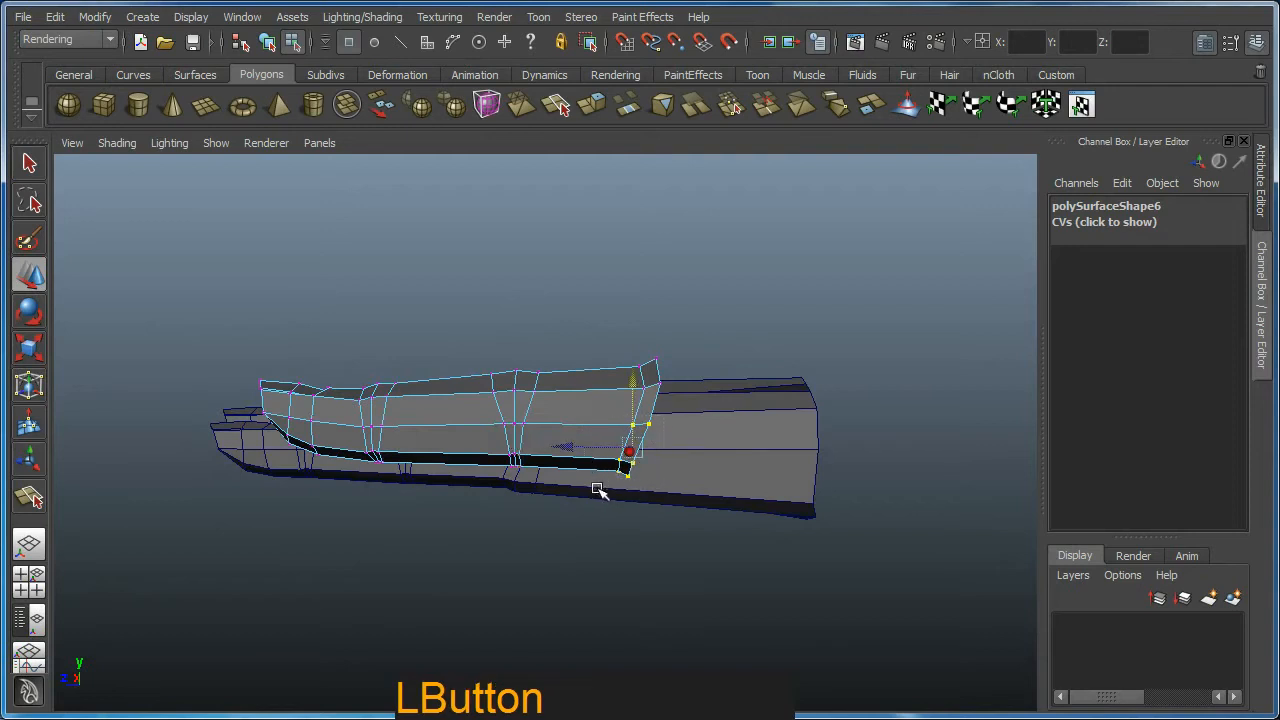
drag(627, 410, 624, 468)
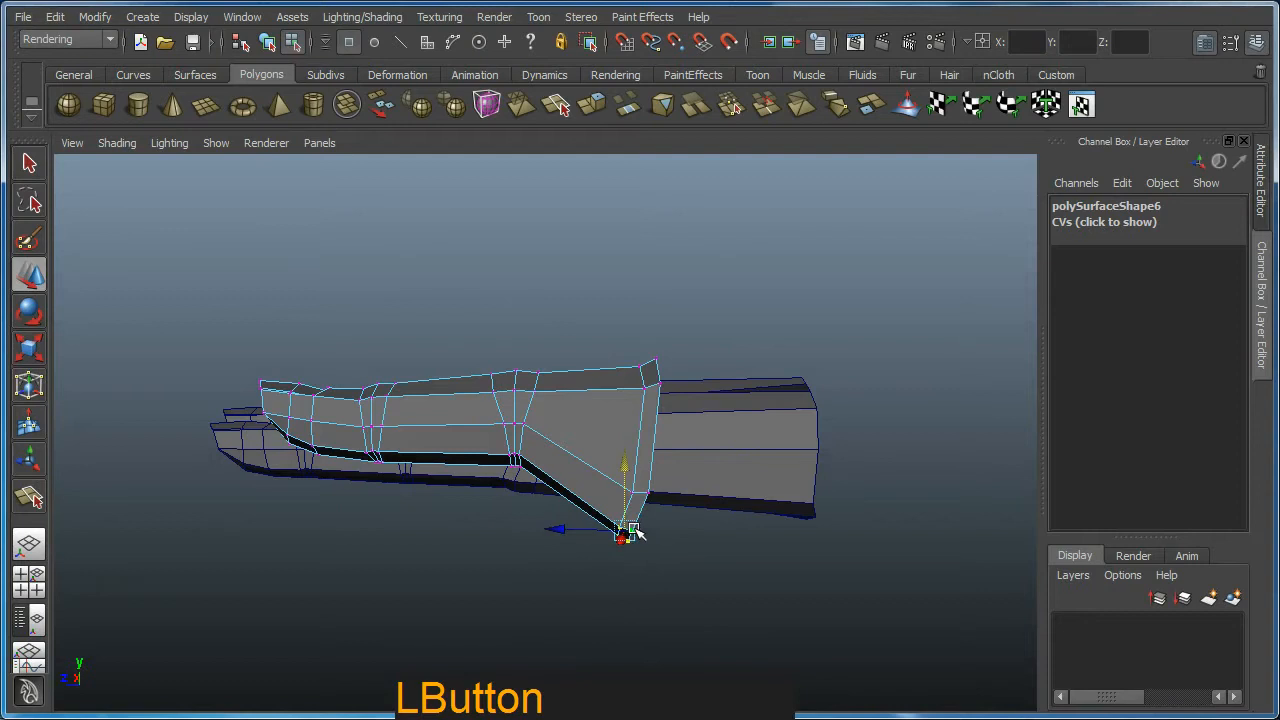
Pull the thumb's lowest base vertices down toward the fingertip, and slide the upper vertices ahead of the open base the same way
alt+drag(607, 609, 603, 546)
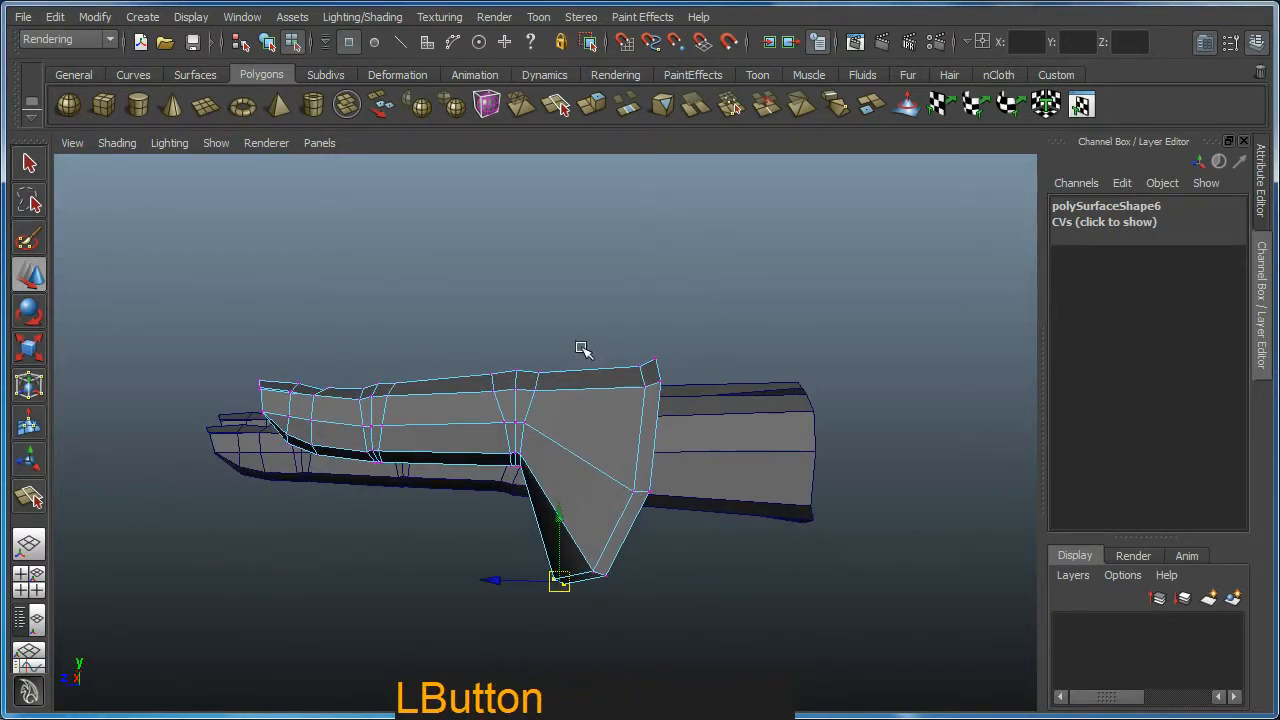
alt+drag(468, 419, 551, 424)
alt+right_drag(551, 424, 651, 531)
alt+drag(651, 531, 704, 316)
drag(668, 365, 668, 365)
alt+drag(668, 365, 636, 340)
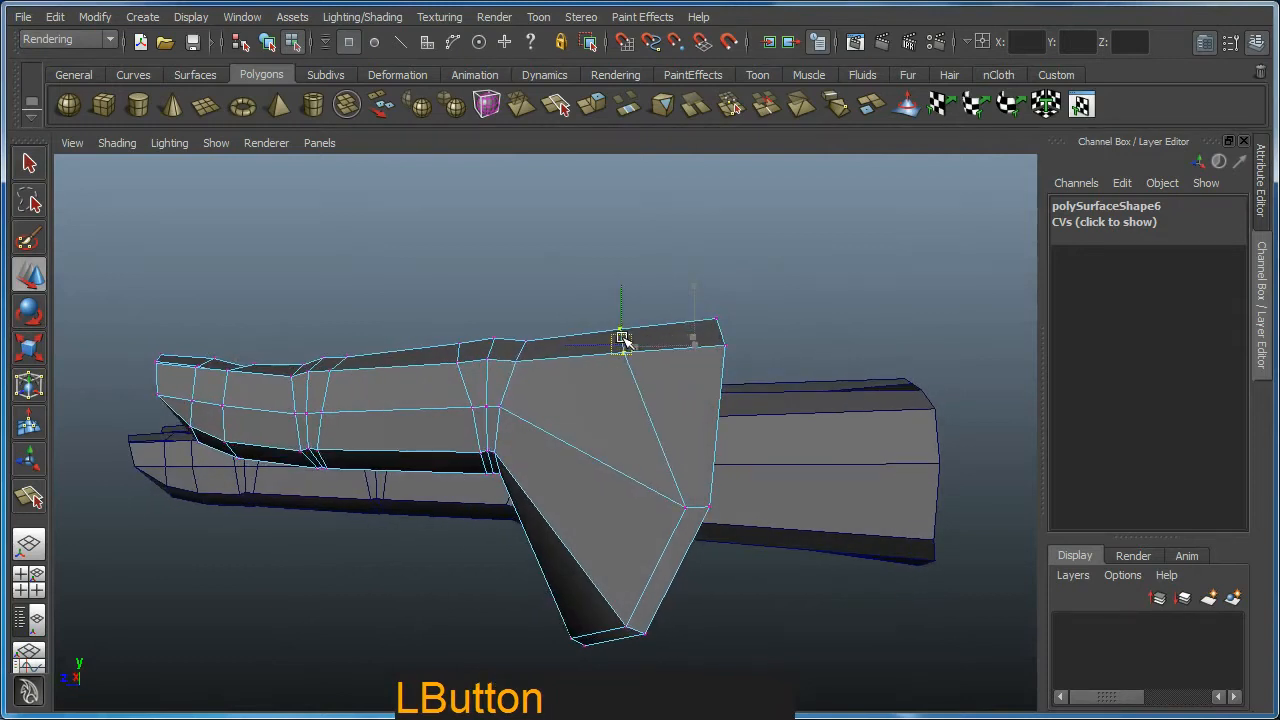
Move the side and underside vertices of the row ahead of the thumb's open base toward the fingertip
alt+drag(688, 537, 582, 535)
alt+drag(683, 517, 605, 601)
drag(605, 601, 510, 621)
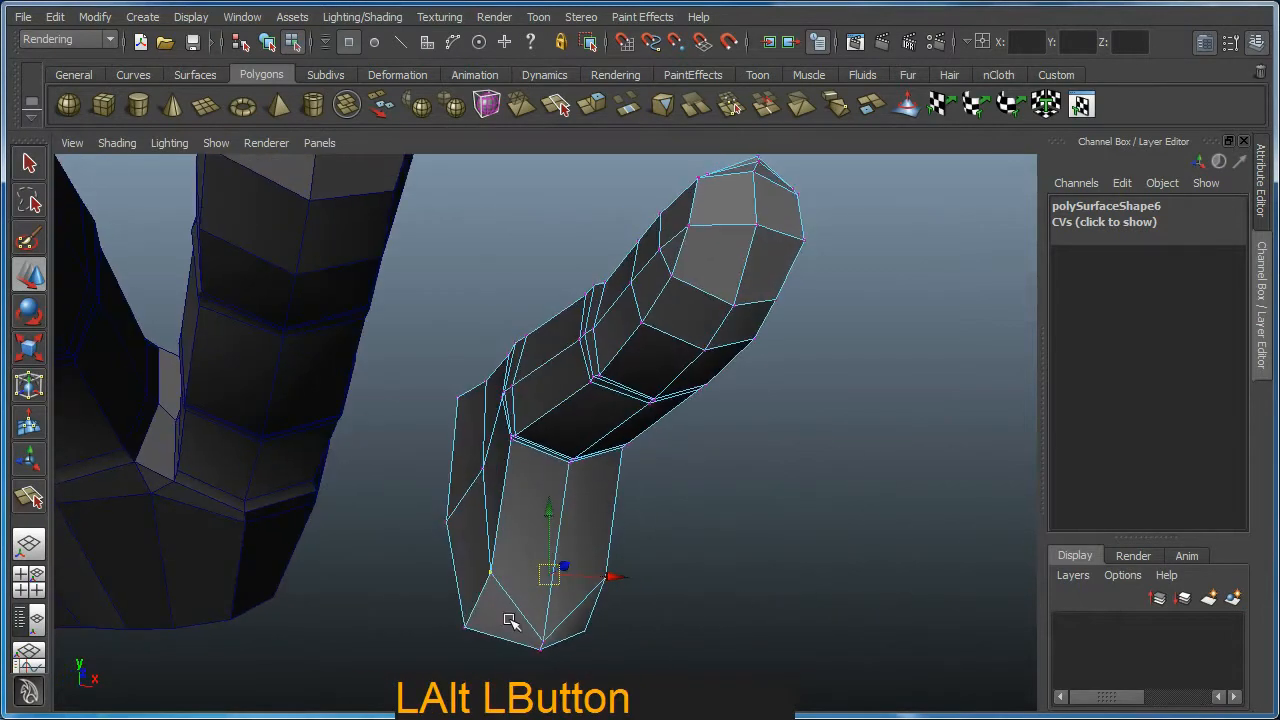
alt+drag(620, 637, 594, 556)
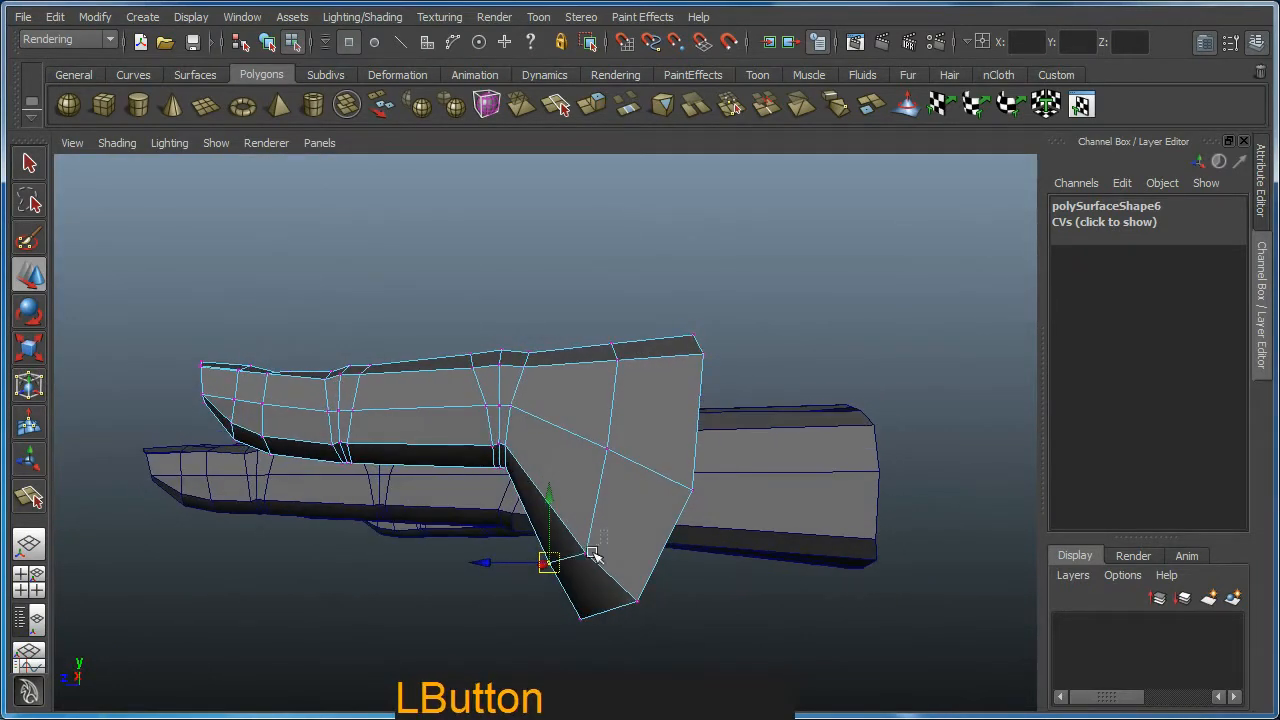
Spread the side vertices of the thumb's knuckle loops so the edges leading into the base are evenly spaced
alt+right_drag(543, 442, 600, 486)
drag(598, 474, 600, 529)
drag(522, 507, 600, 518)
alt+drag(600, 518, 623, 423)
mouse_move(586, 463)
alt+mouse_down()
mouse_move(403, 471)
mouse_move(566, 491)
mouse_move(726, 480)
mouse_move(583, 453)
mouse_move(605, 453)
alt+mouse_up()
alt+drag(604, 461, 588, 461)
Reposition the underside vertices at the thumb's knuckle to separate the bunched loops where the base begins
drag(522, 438, 562, 466)
alt+drag(562, 466, 876, 439)
shift+click(585, 492)
key(ctrl+z)
drag(565, 463, 550, 458)
alt+drag(550, 458, 572, 477)
click(567, 485)
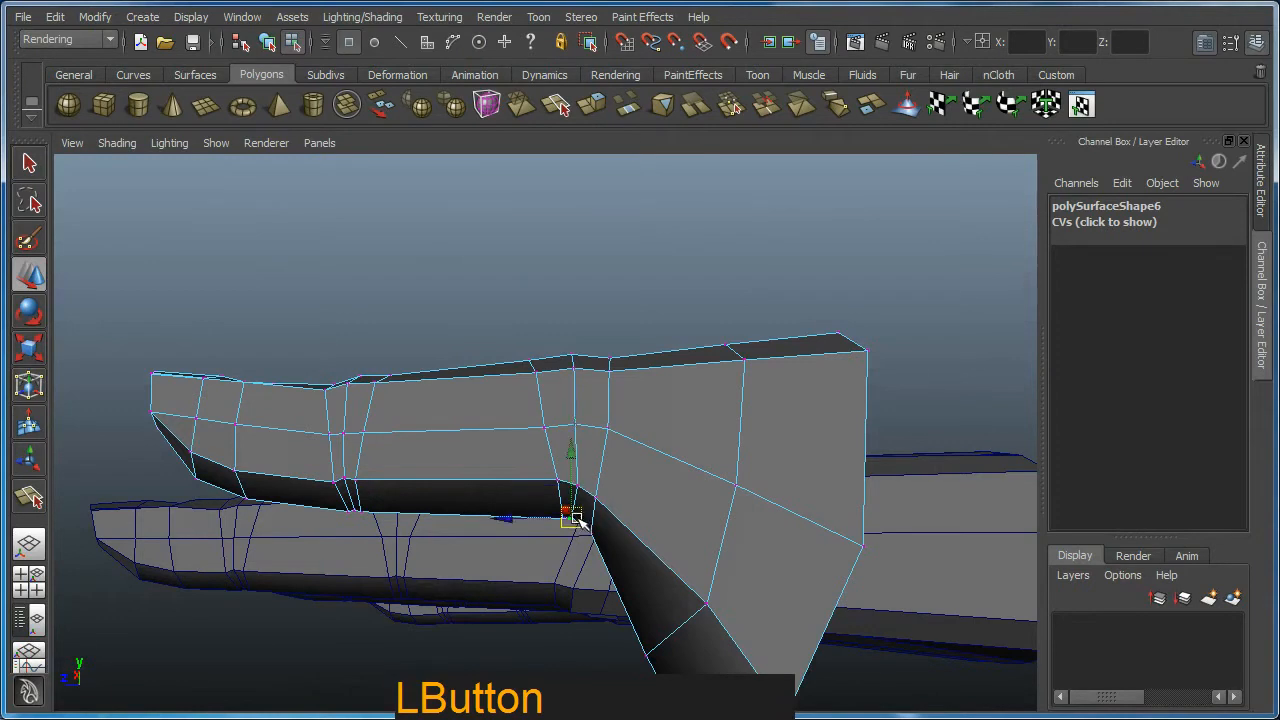
Adjust the knuckle loop vertices on the opposite side of the thumb to match the reshaped side
alt+drag(571, 528, 363, 537)
click(494, 470)
click(527, 480)
alt+right_drag(363, 537, 474, 514)
alt+drag(474, 514, 470, 424)
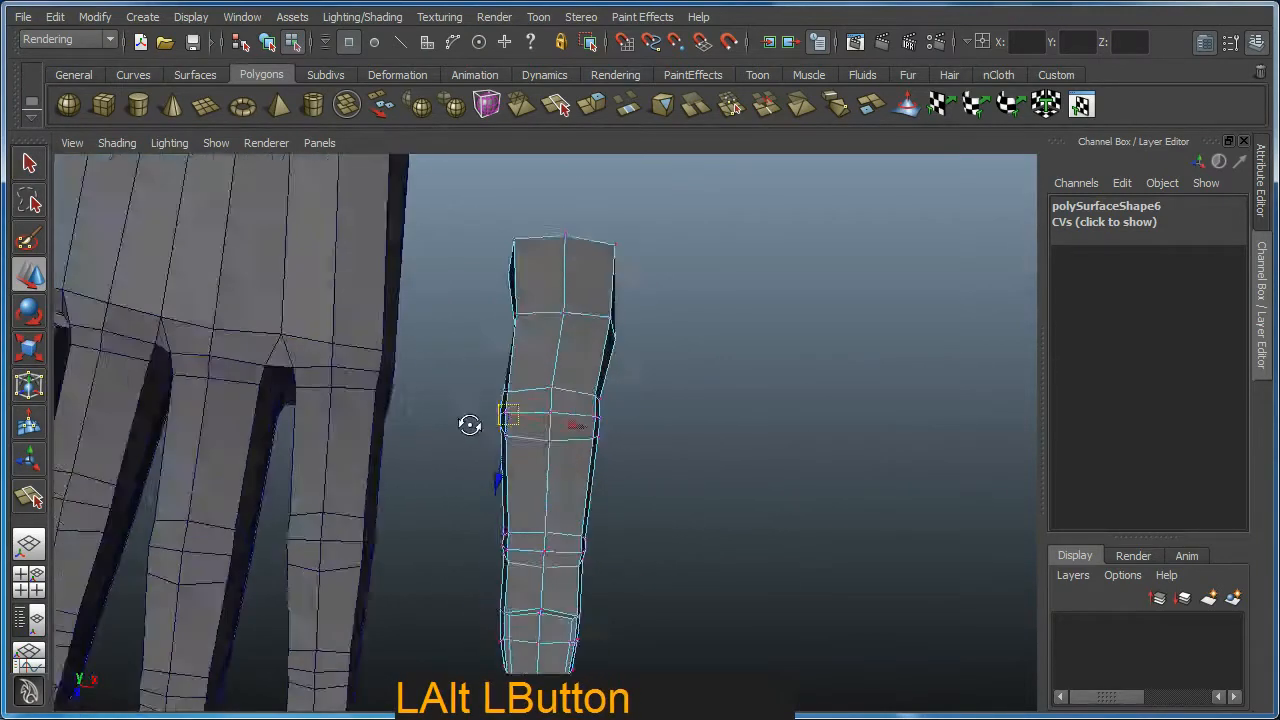
Shift the two vertex rows at the thumb's open base sideways along X
alt+right_drag(470, 424, 510, 297)
alt+drag(529, 252, 538, 285)
alt+right_drag(538, 285, 537, 306)
alt+drag(537, 306, 495, 348)
drag(710, 289, 461, 345)
drag(594, 325, 691, 357)
alt+right_drag(691, 357, 691, 403)
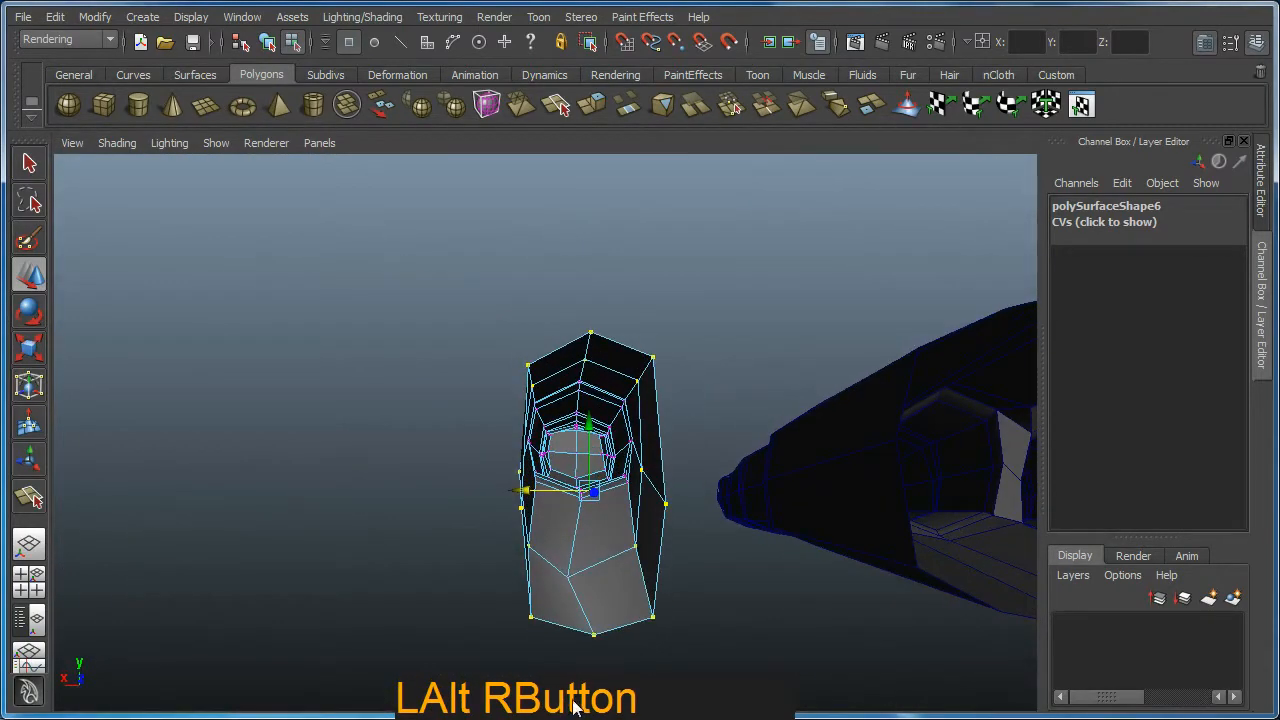
Center the middle underside vertex of the thumb's inner base row and adjust the side vertex of that row
click(565, 577)
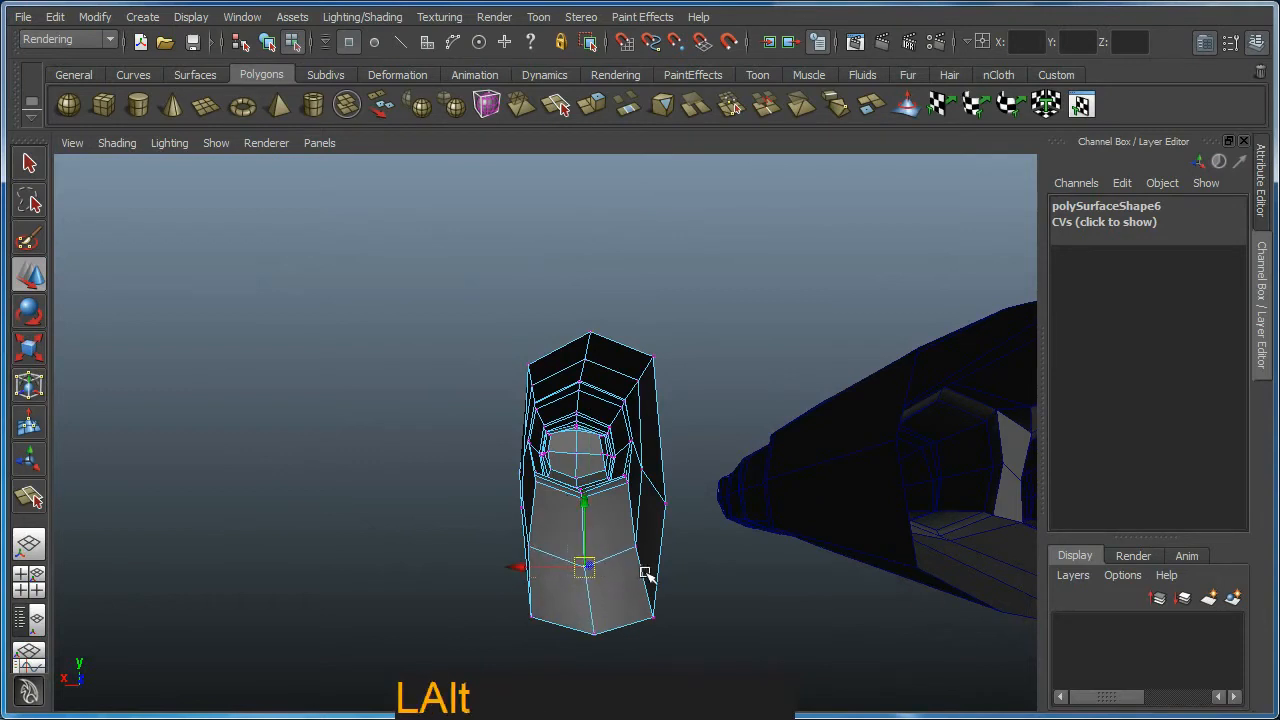
alt+drag(643, 571, 640, 550)
click(630, 479)
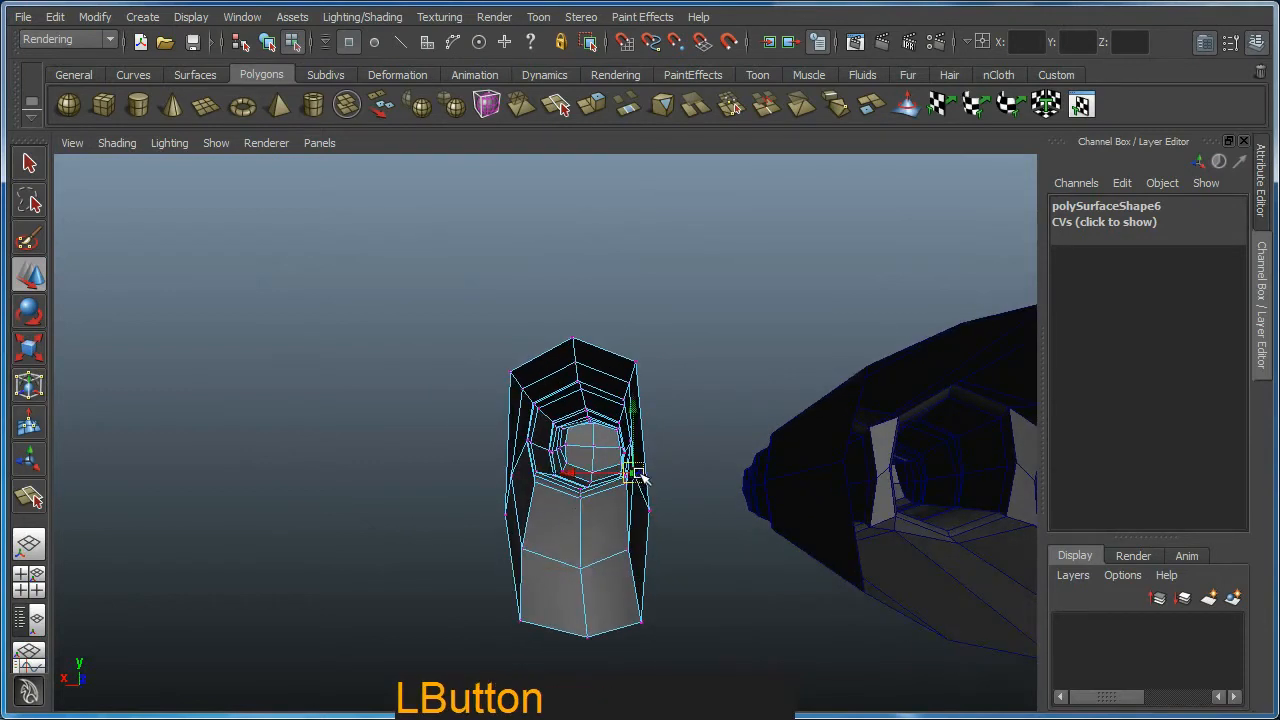
mouse_move(641, 478)
alt+mouse_down()
mouse_move(694, 503)
mouse_move(706, 471)
mouse_move(586, 481)
mouse_move(645, 470)
alt+mouse_up()
Reposition the upper vertices at the thumb's open end to slant the base opening
alt+drag(748, 366, 713, 432)
drag(712, 387, 480, 363)
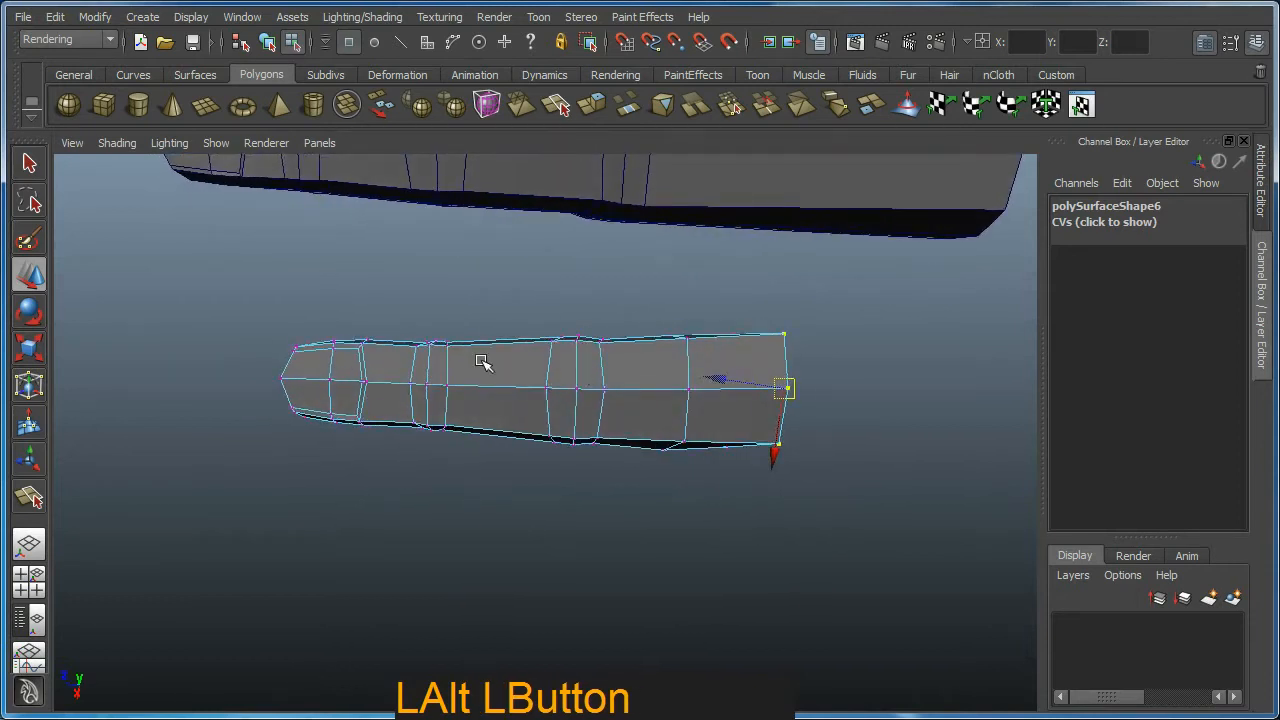
alt+drag(370, 363, 440, 435)
Reshape the thumb's tip by scaling its vertices and raising those along the upper side, and return to object mode
key(r)
click(494, 466)
alt+drag(494, 466, 549, 408)
key(w)
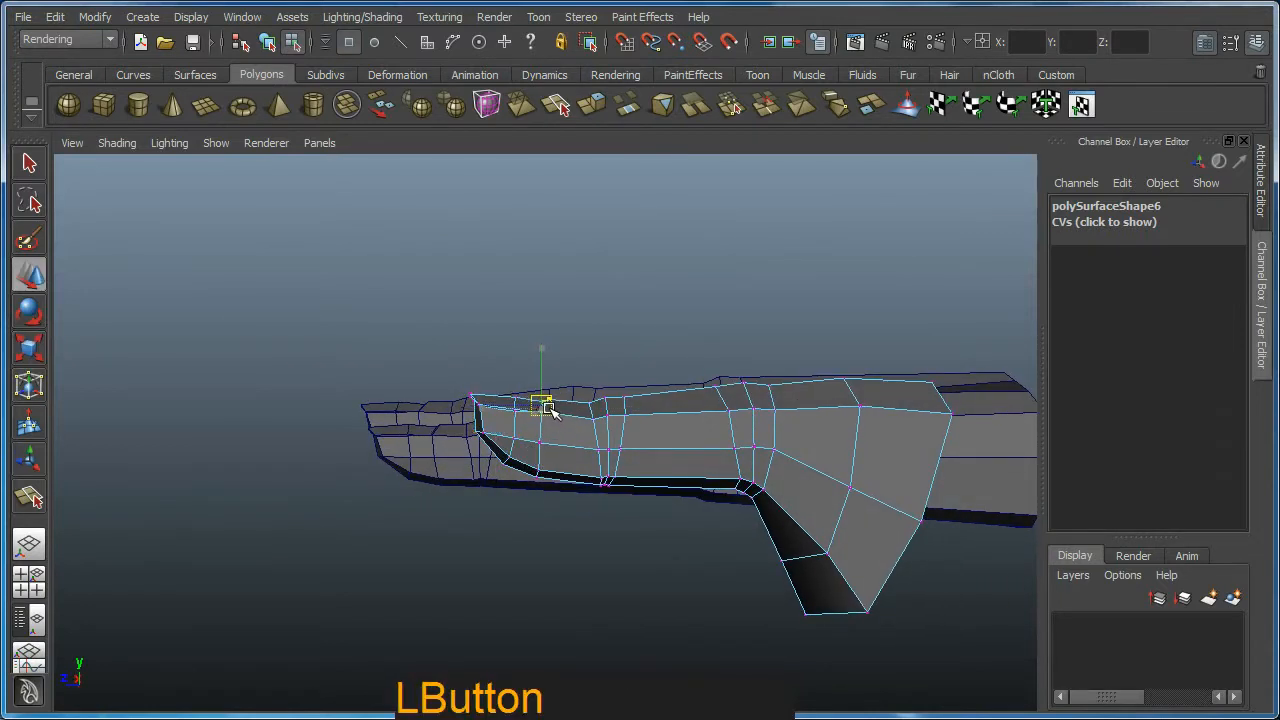
click(624, 423)
click(515, 397)
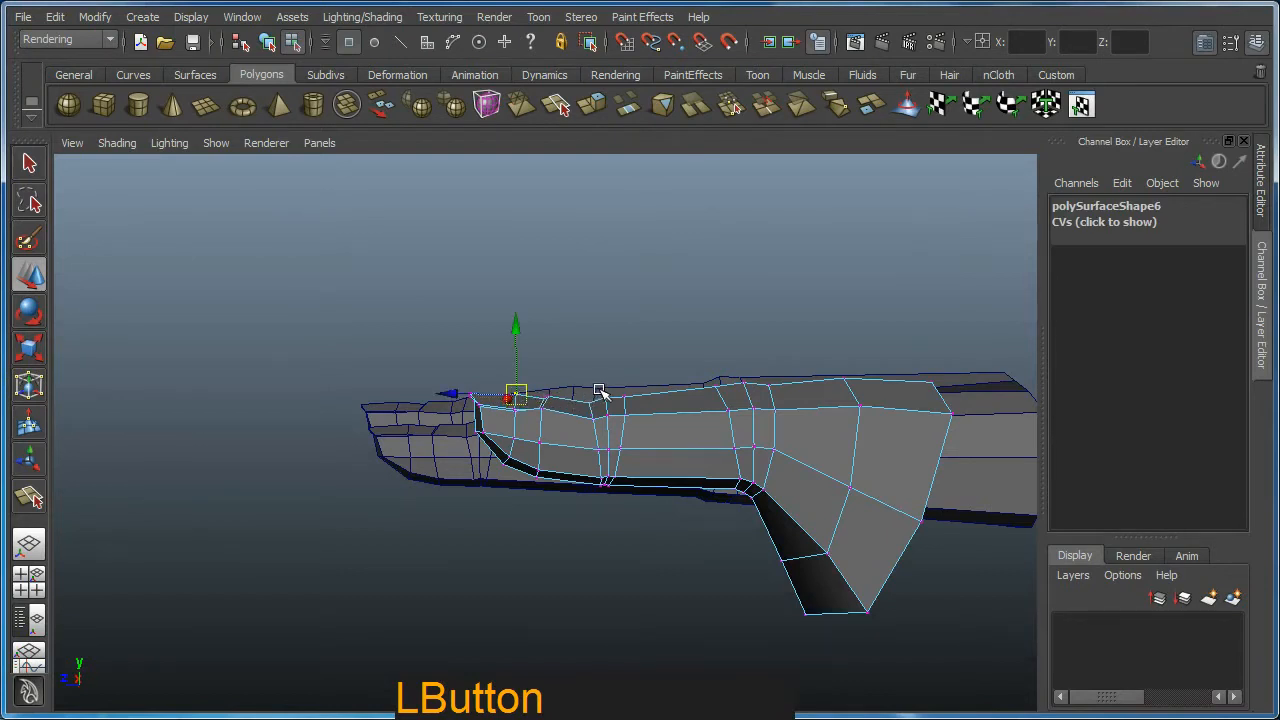
alt+drag(590, 410, 666, 286)
alt+middle_drag(666, 286, 584, 301)
key(F8)
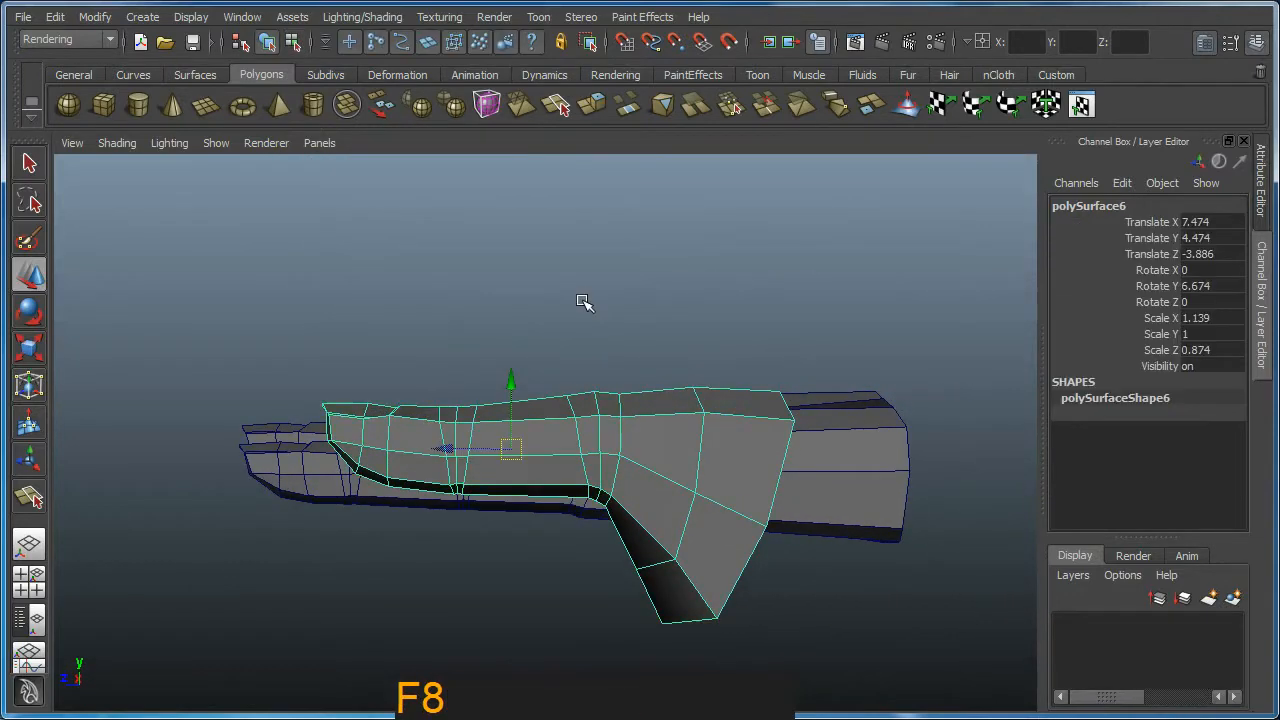
Try rotating the whole thumb about its X and Z axes
alt+right_drag(574, 334, 520, 345)
alt+drag(520, 345, 366, 443)
key(e)
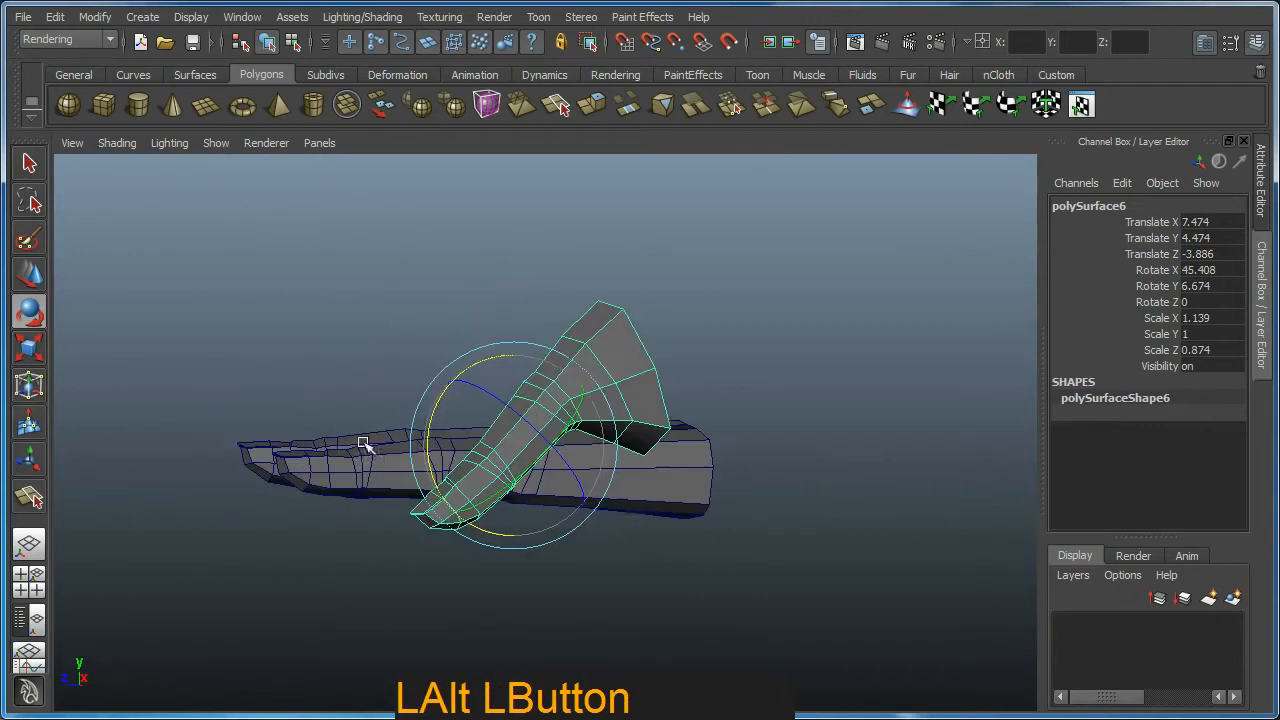
key(ctrl+z)
drag(449, 386, 537, 403)
key(ctrl+z)
key(z)
drag(549, 447, 538, 422)
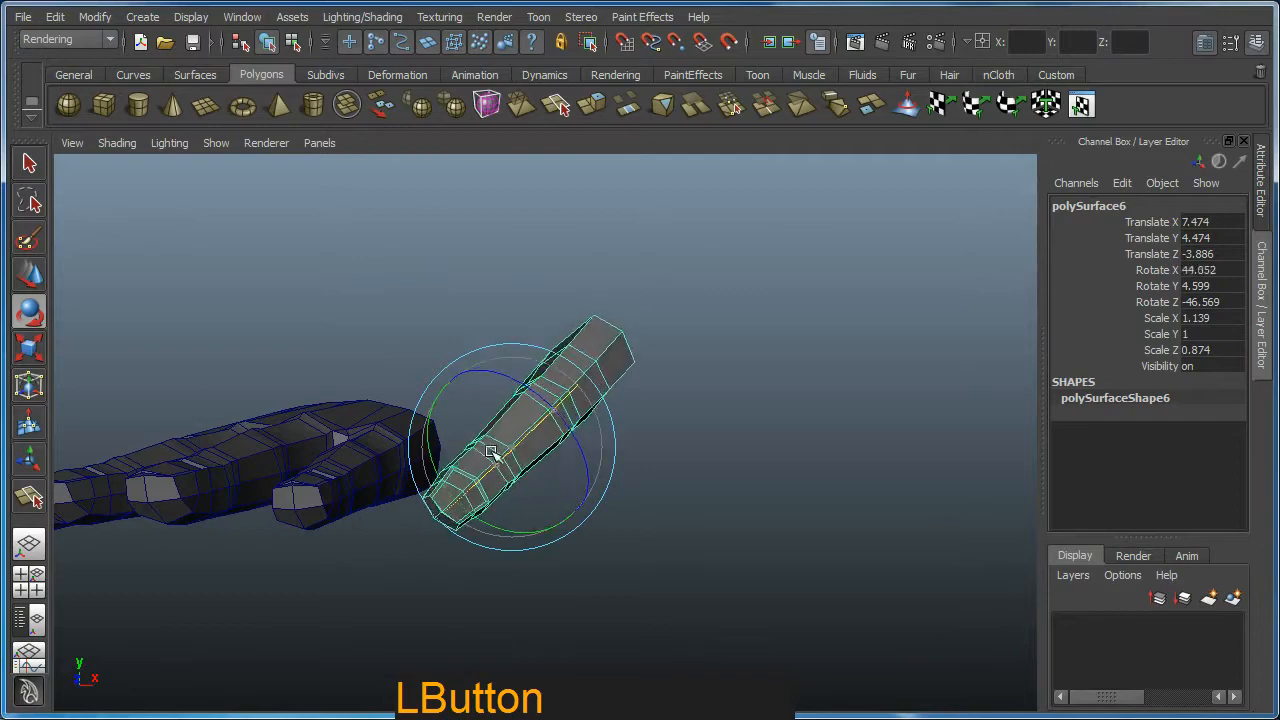
key(ctrl+z)
Rotate the thumb to about -5.8, 26.9, -53.6 and move it beside the palm at about 8.83, 3.81, -4.91
drag(550, 366, 480, 210)
key(w)
alt+middle_drag(480, 210, 524, 384)
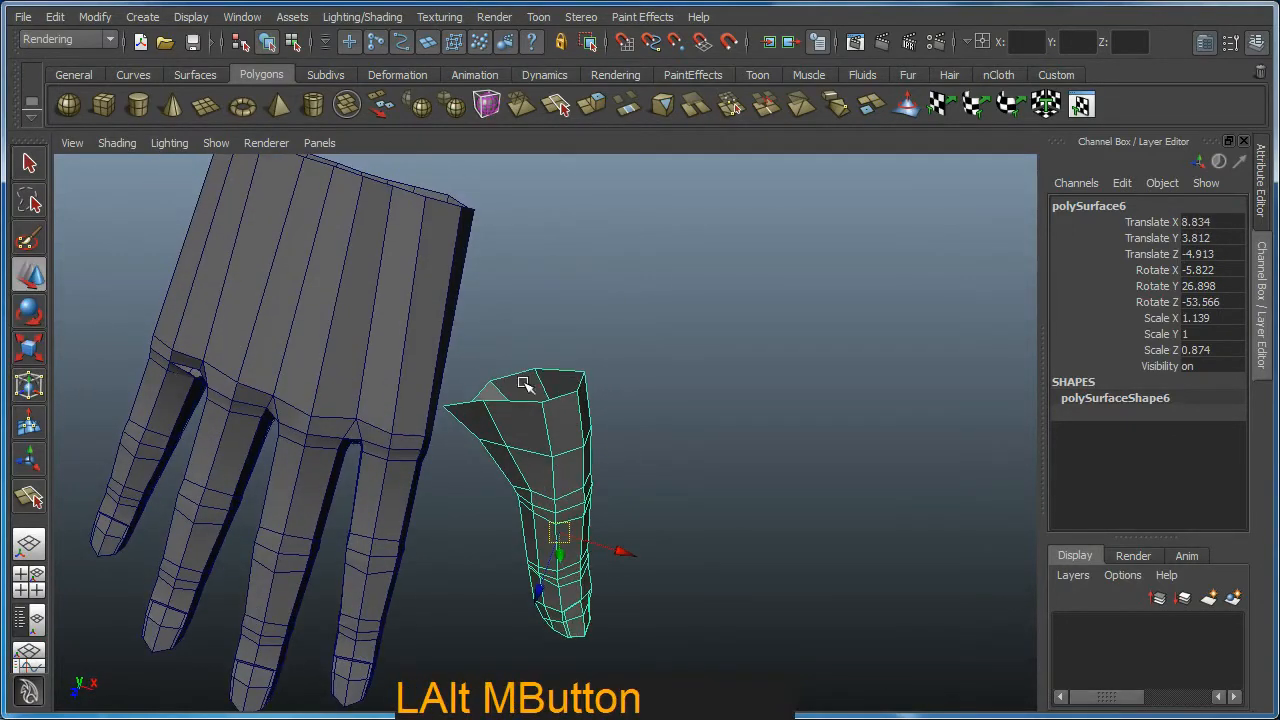
Place the thumb against the palm's side near the wrist at about 6.04, 2.09, -10.13, rotated to about -20.5, 26.2, -59.7
drag(561, 540, 553, 387)
key(e)
key(w)
alt+drag(558, 488, 554, 423)
key(e)
drag(557, 544, 227, 445)
key(w)
alt+middle_drag(811, 469, 712, 458)
alt+drag(712, 458, 502, 453)
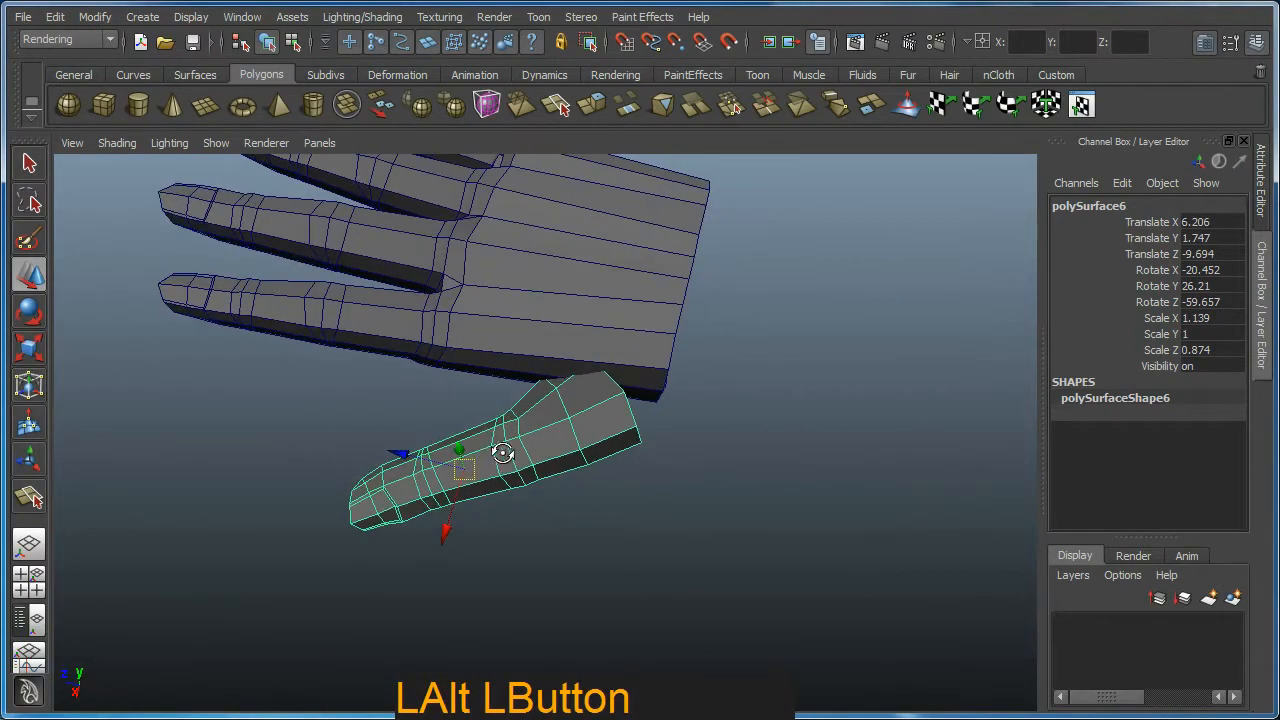
alt+drag(597, 462, 486, 506)
alt+right_drag(486, 506, 560, 509)
alt+drag(560, 509, 514, 503)
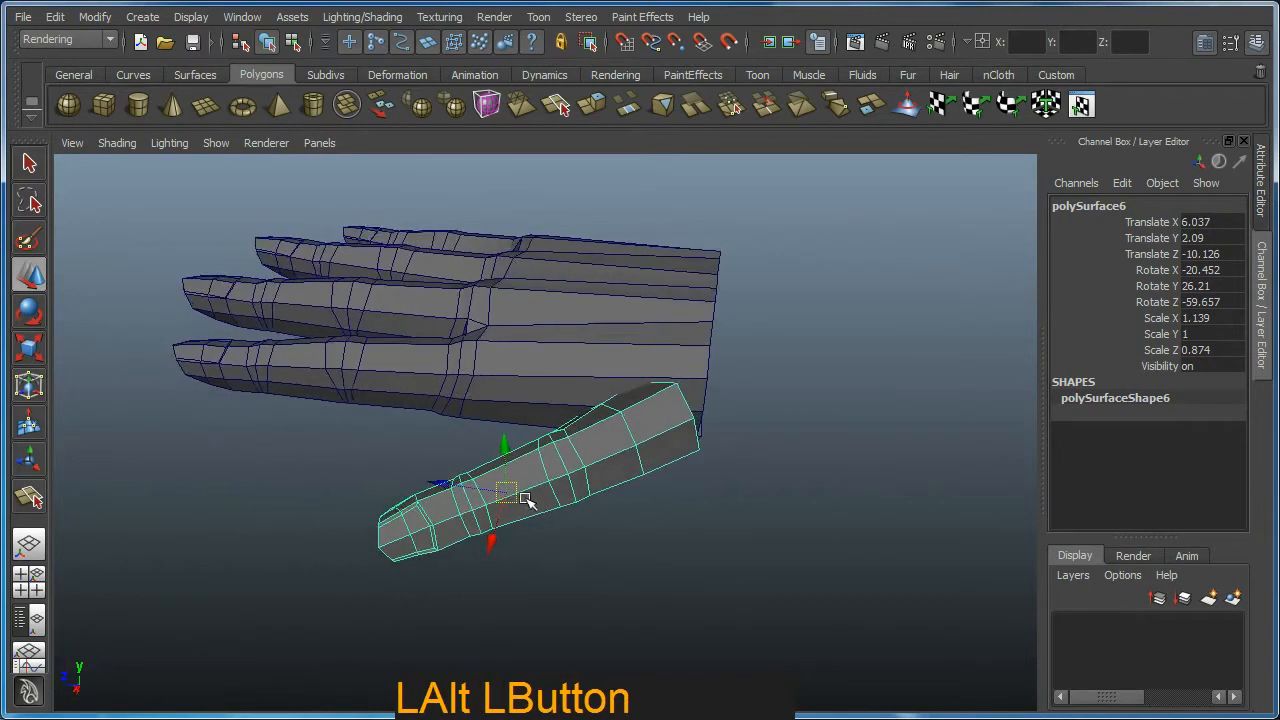
alt+middle_drag(514, 503, 603, 537)
key(ctrl)
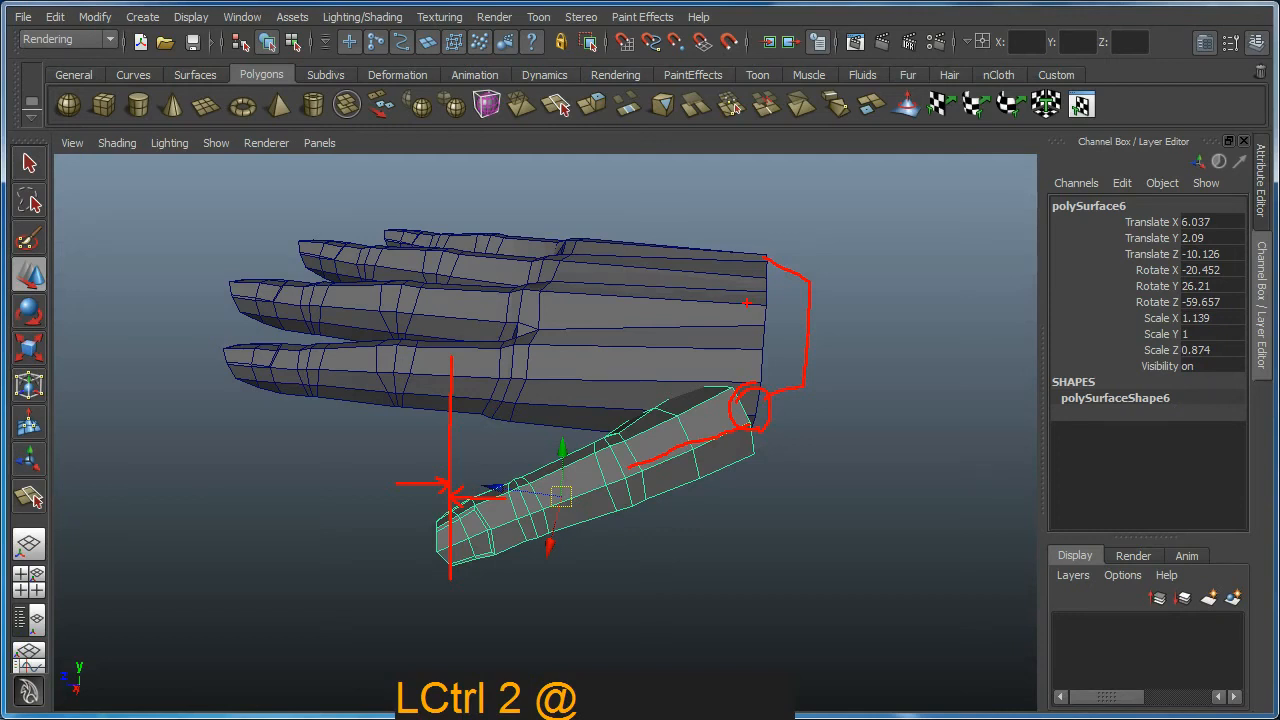
key(Escape)
Refine the thumb's rotation against the side of the palm
alt+drag(588, 522, 606, 494)
alt+middle_drag(606, 494, 586, 518)
alt+drag(586, 518, 518, 485)
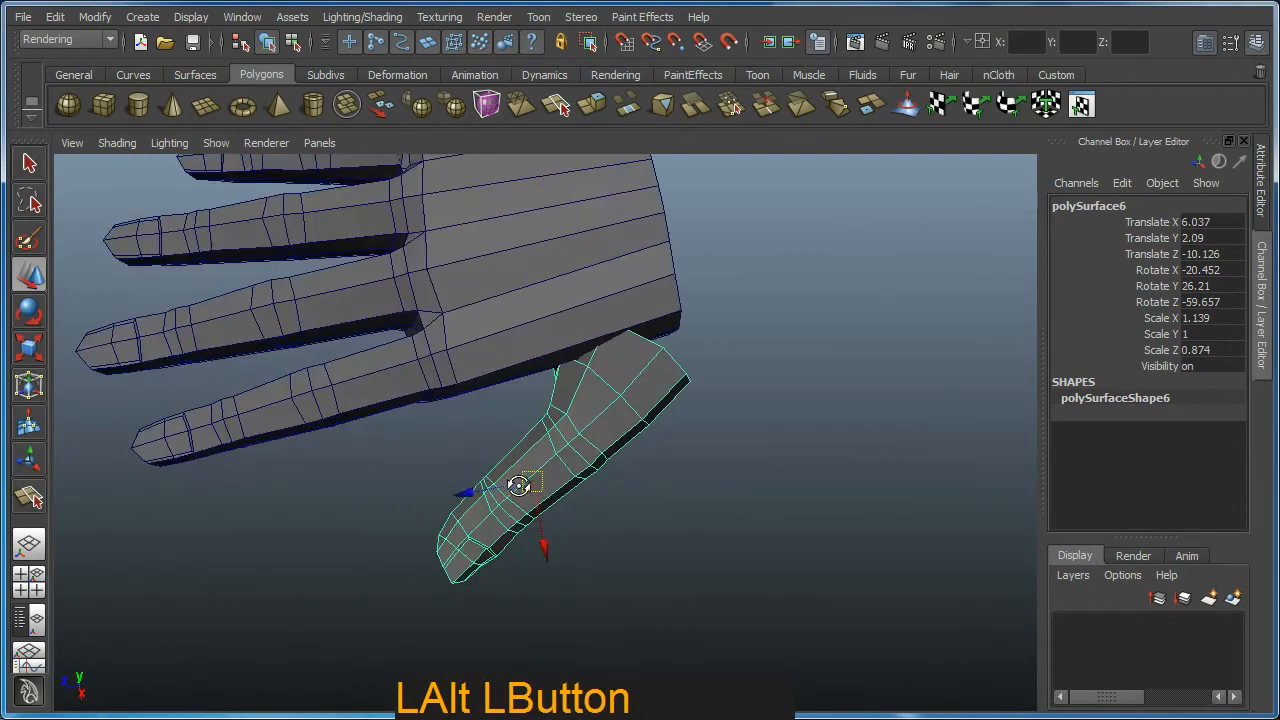
alt+right_drag(518, 485, 486, 463)
alt+drag(486, 463, 500, 443)
alt+middle_drag(500, 443, 500, 480)
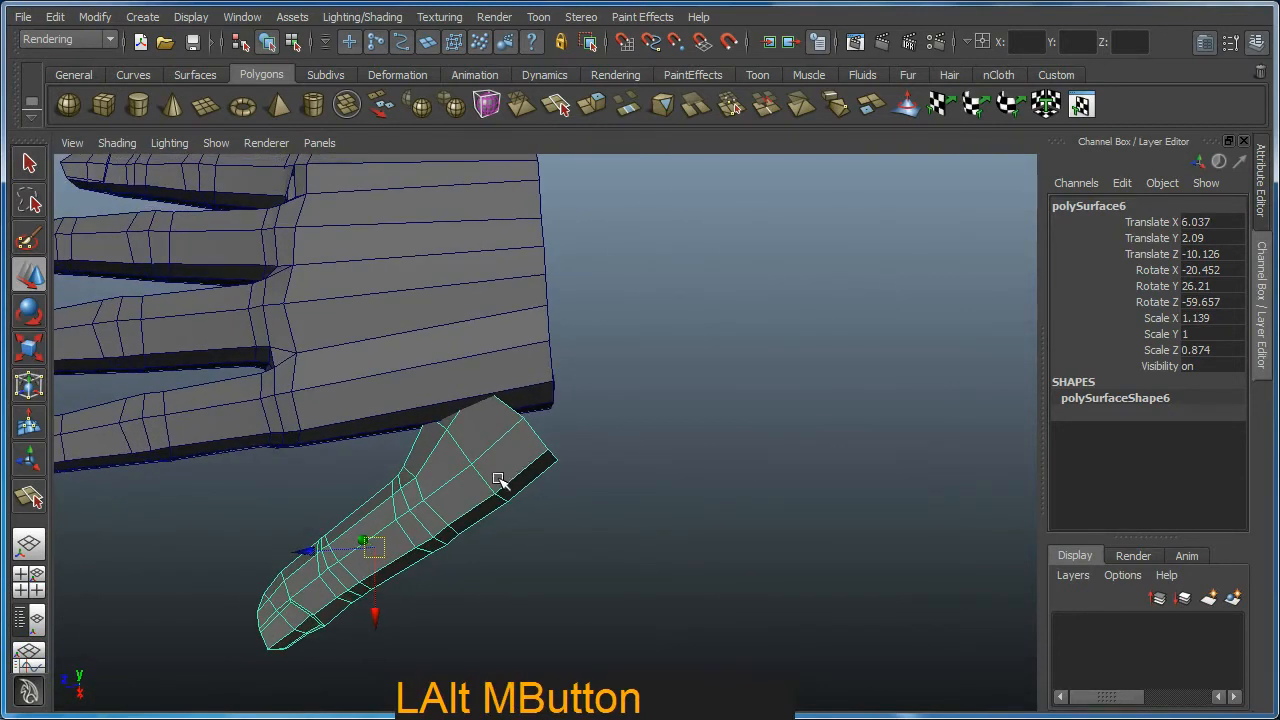
key(e)
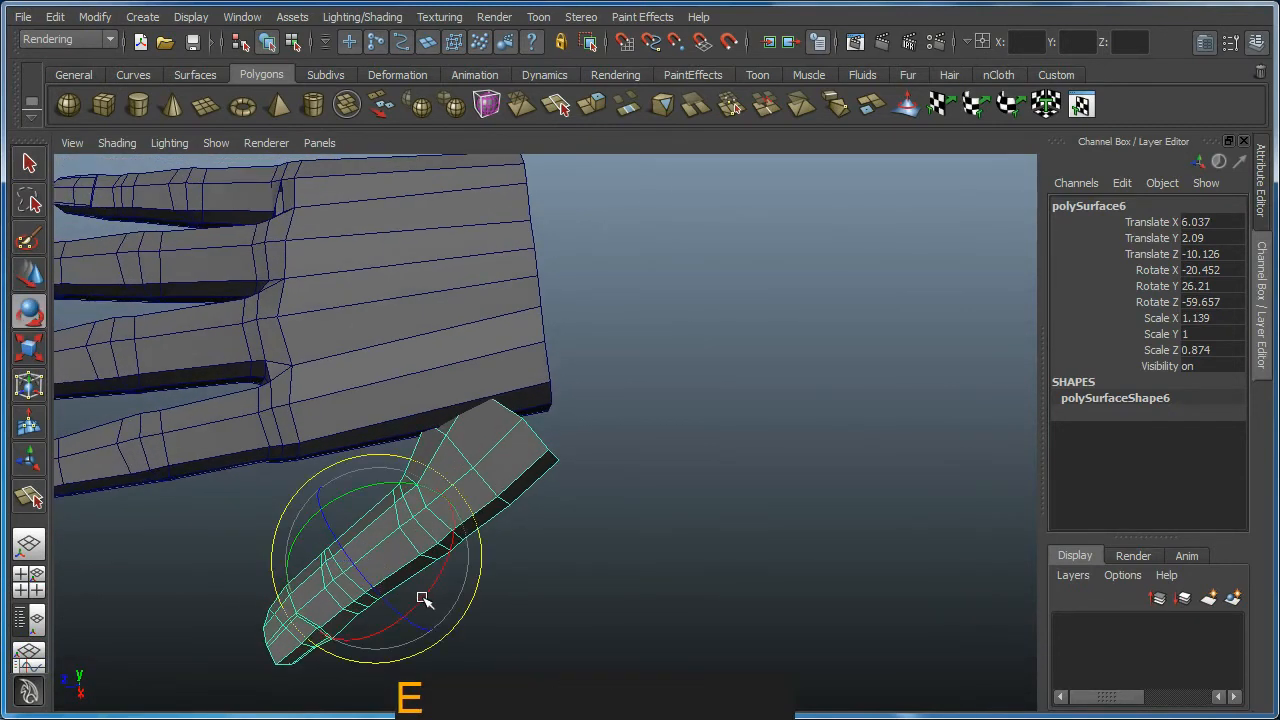